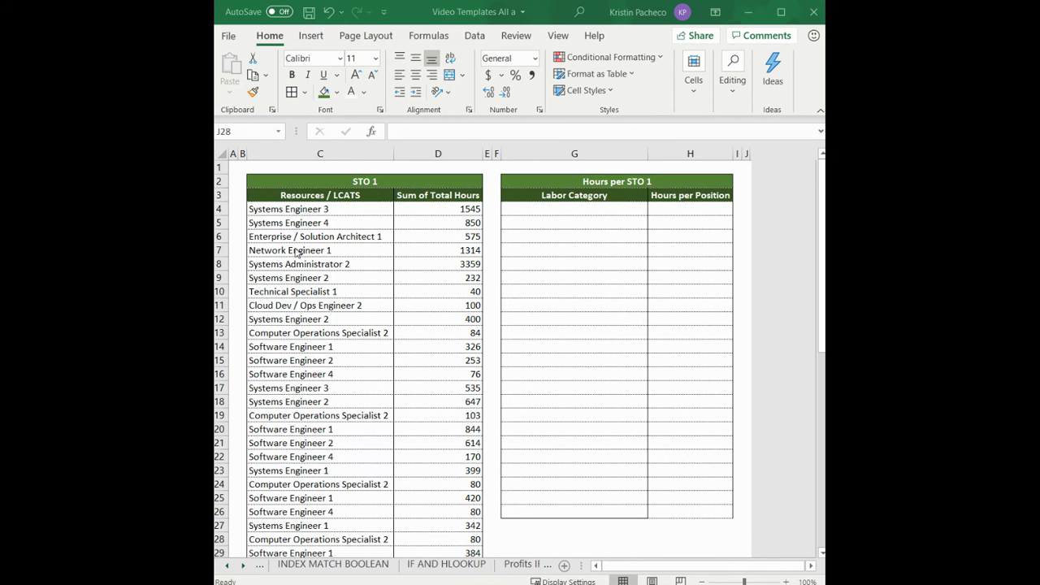
- Copy the resource names in C4:C63 and paste them as values into the Labor Category column starting at G4
click(310, 208)
key(ctrl+shift+Down)
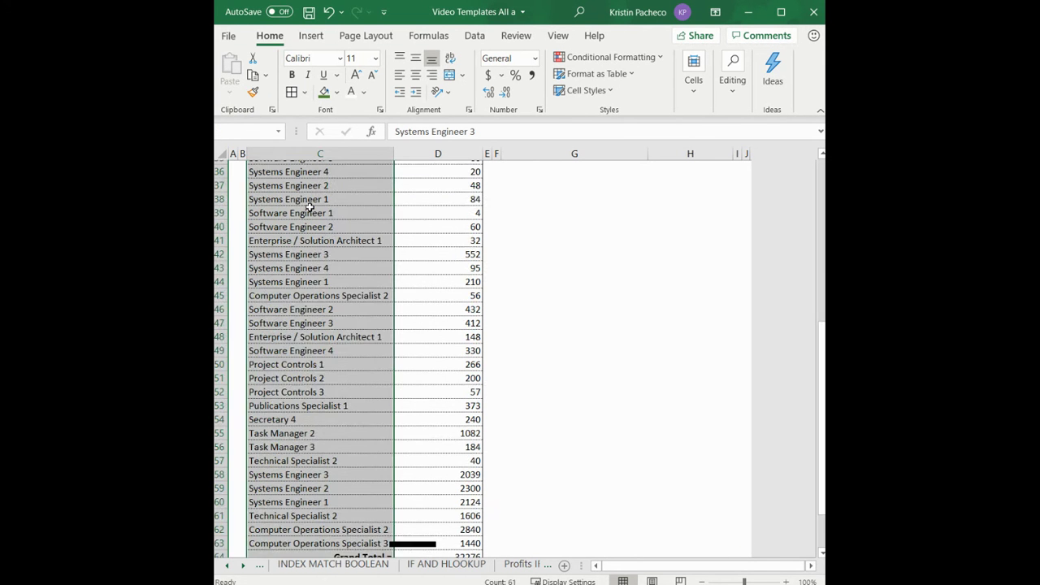
key(ctrl+c)
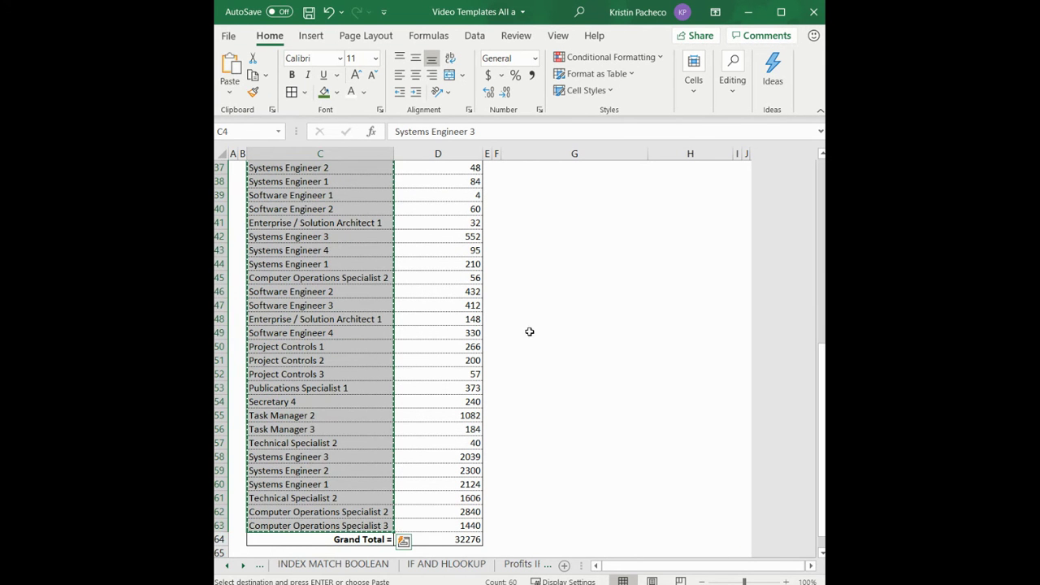
key(ctrl+Up)
key(Down)
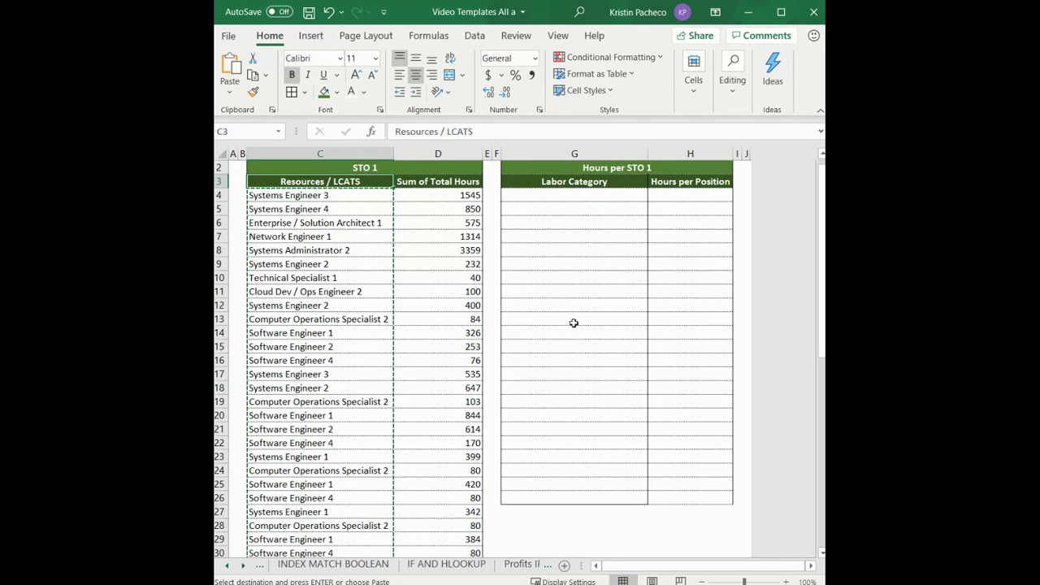
key(Down)
key(Right)
key(Right)
key(Right)
key(Right)
key(ctrl+alt+v)
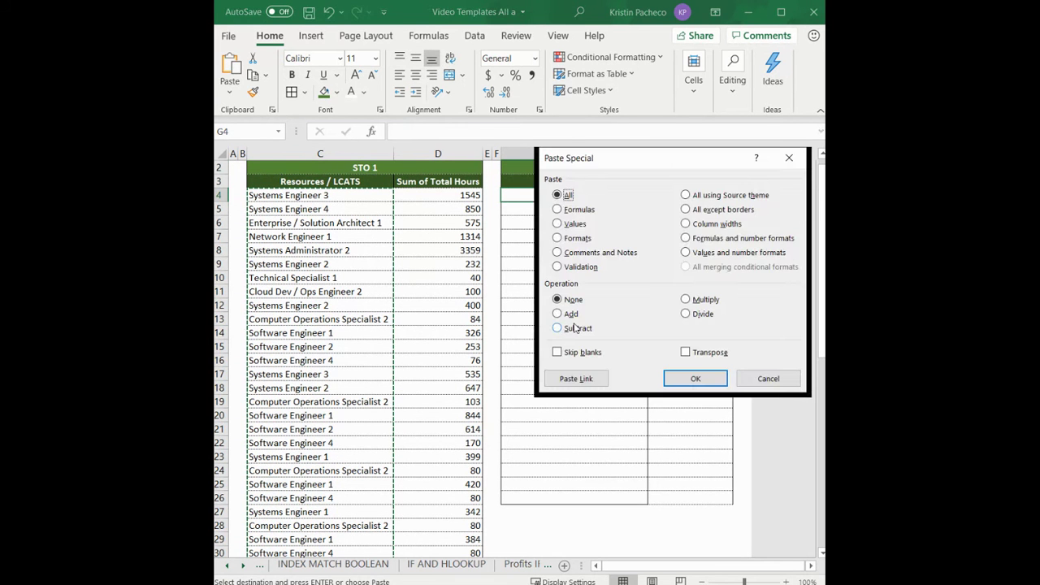
key(v)
key(Return)
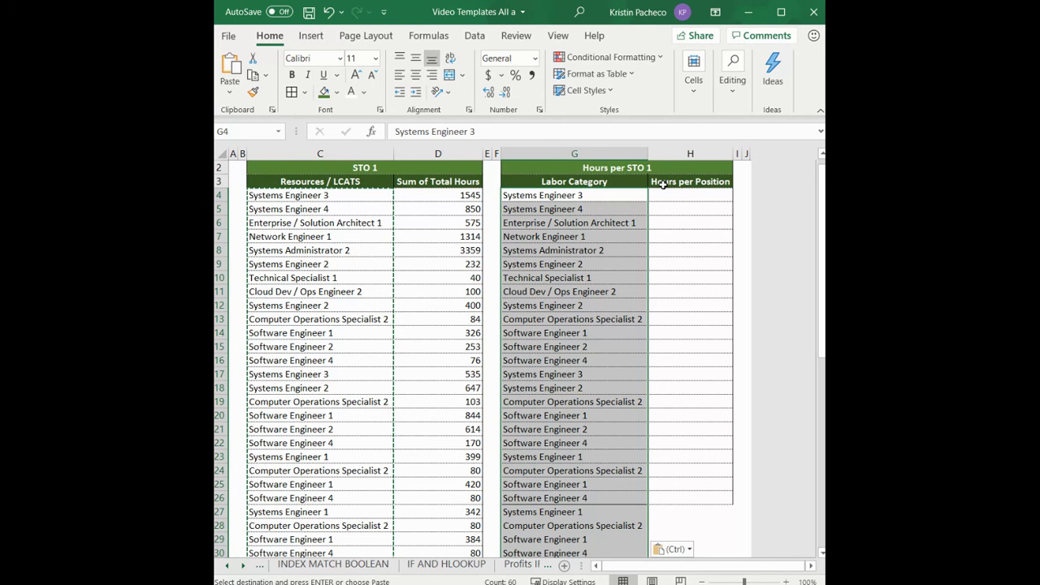
- Remove the duplicates from the pasted Labor Category list, continuing with the current selection only
click(475, 35)
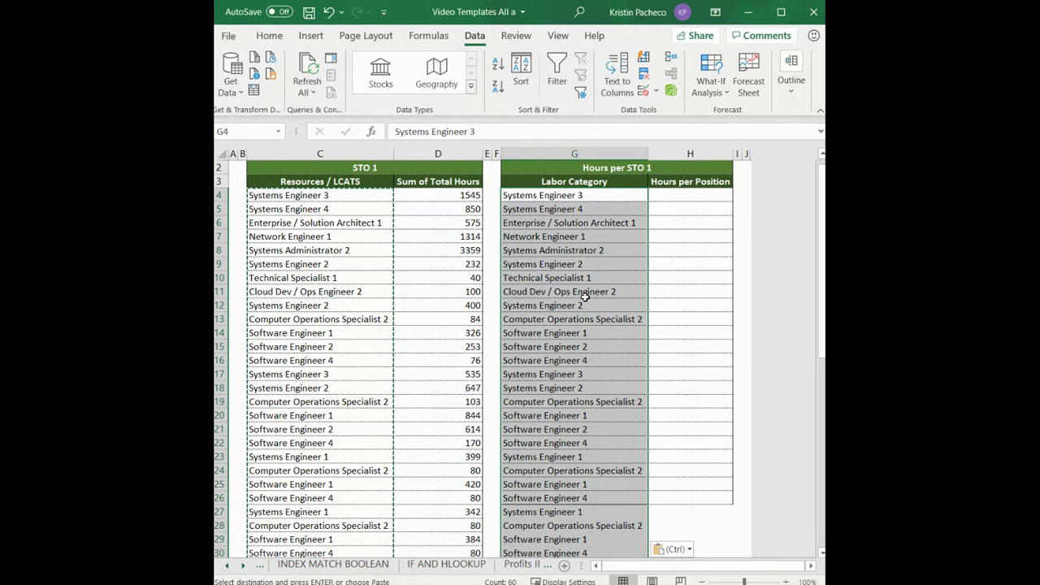
key(alt)
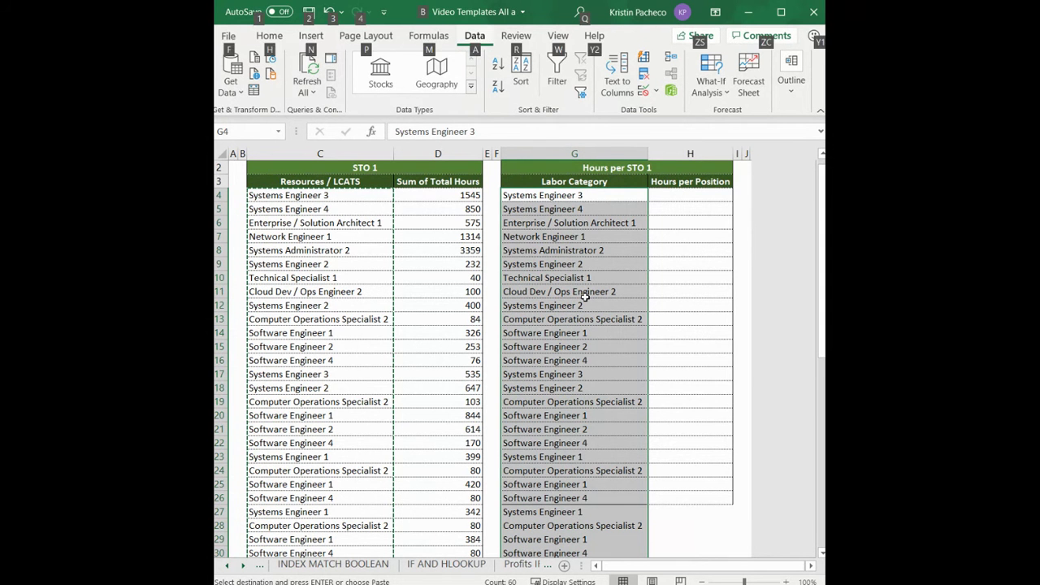
key(a)
key(m)
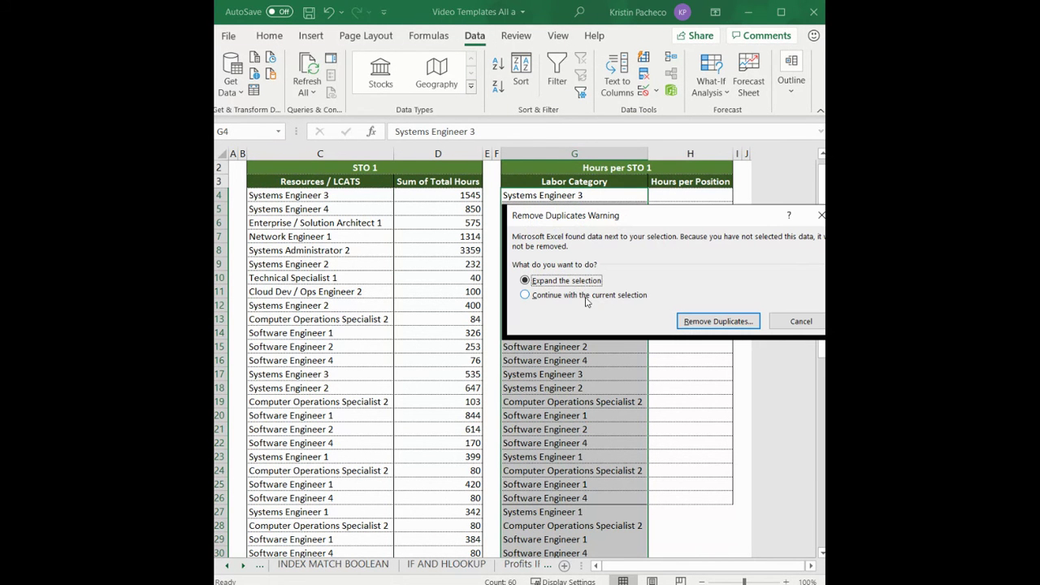
click(587, 297)
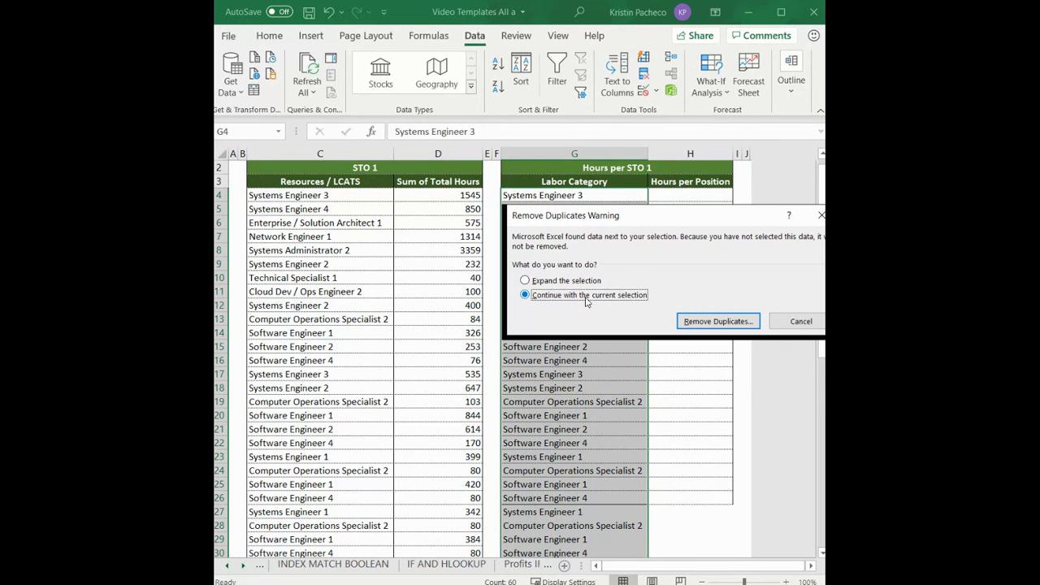
key(Return)
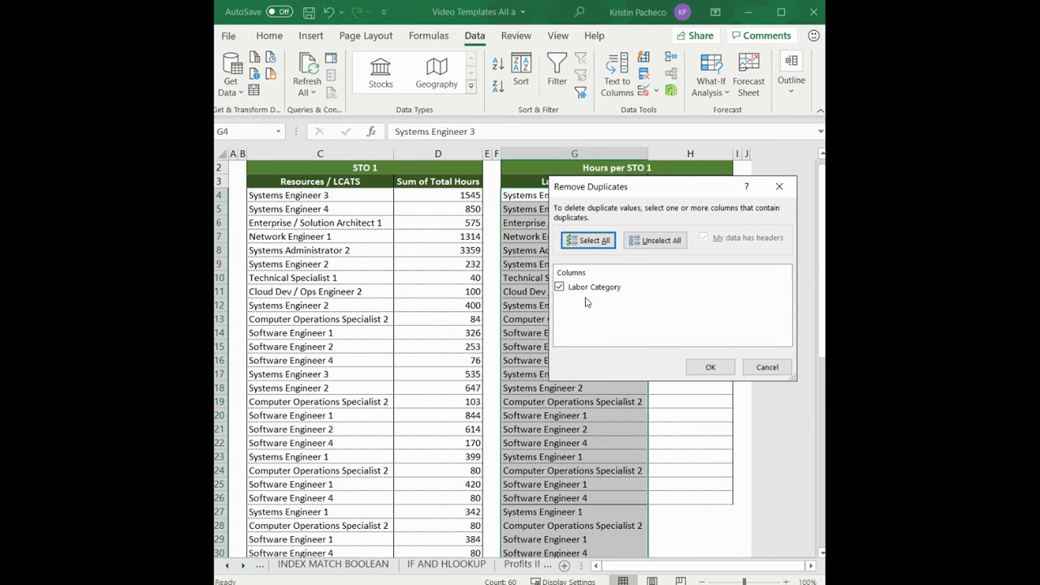
click(709, 367)
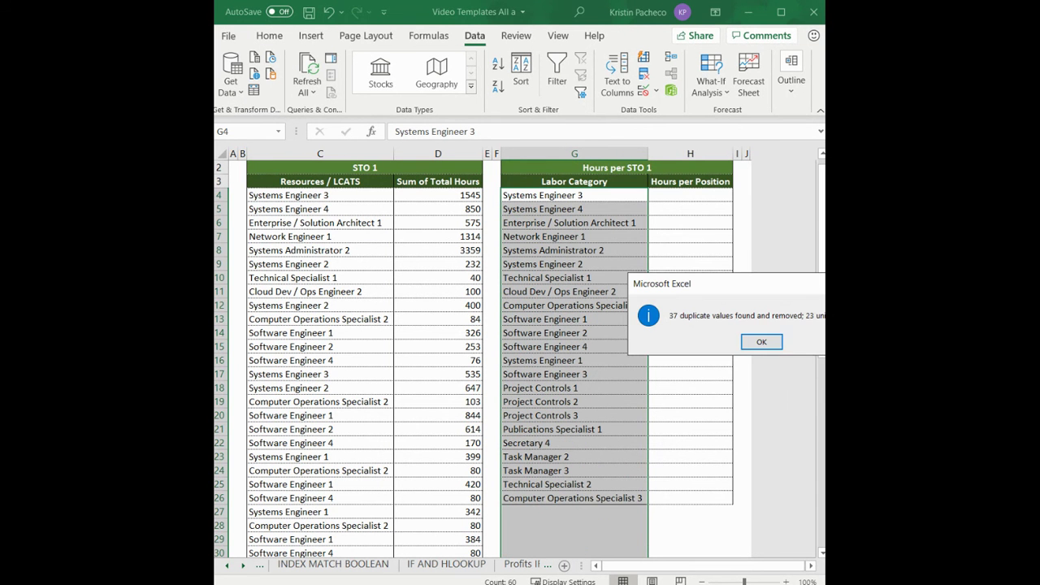
click(764, 343)
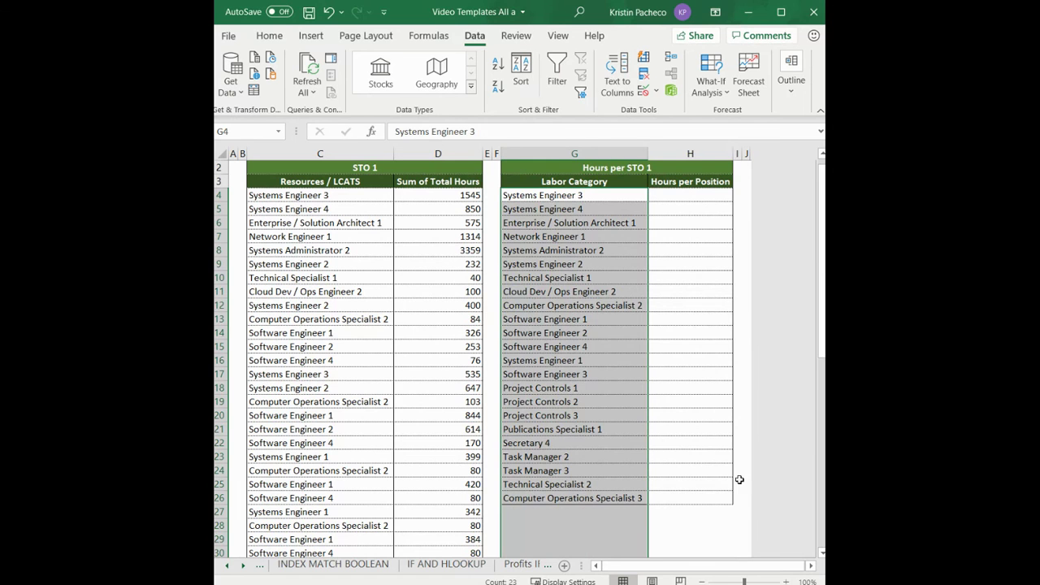
click(735, 504)
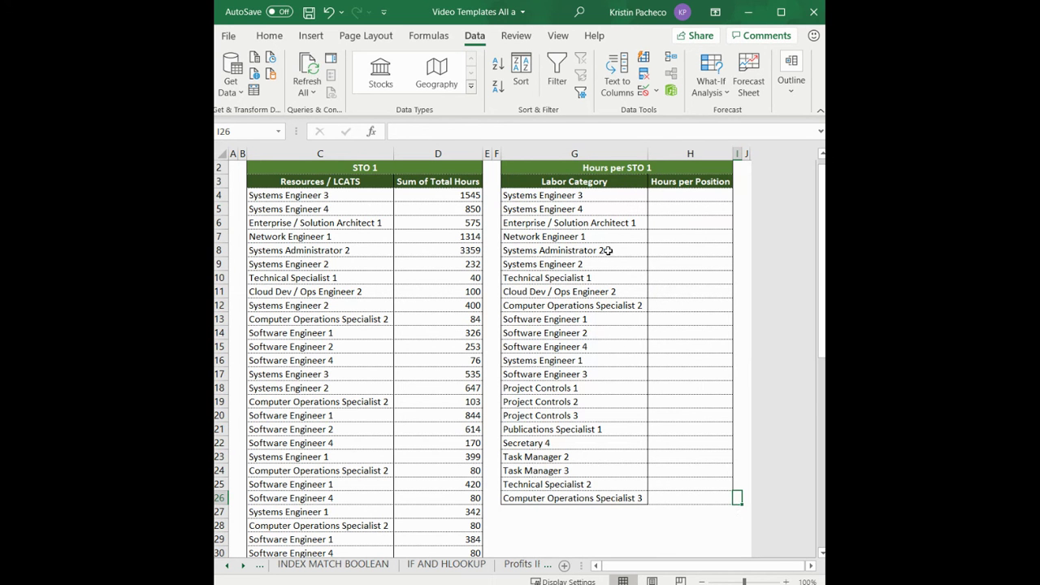
- Sort the Labor Category list G4:G26 from A to Z, continuing with the current selection only
click(601, 200)
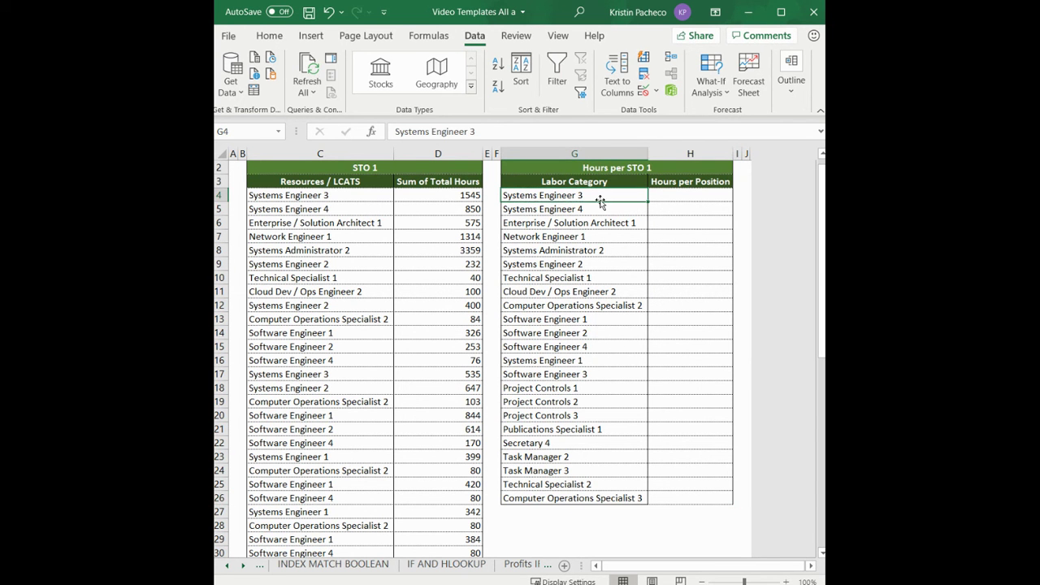
key(ctrl+shift+Down)
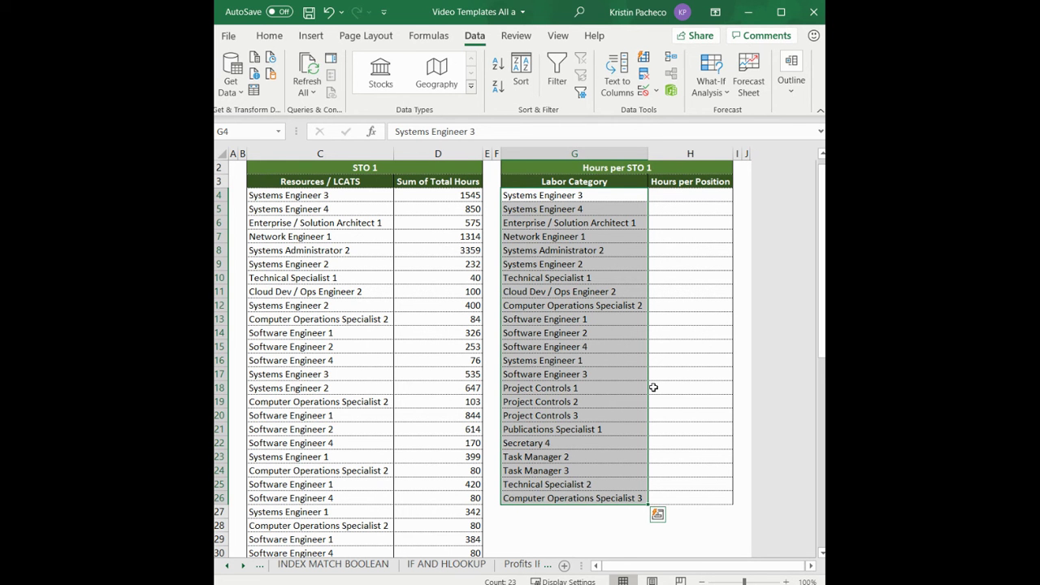
key(alt)
key(a)
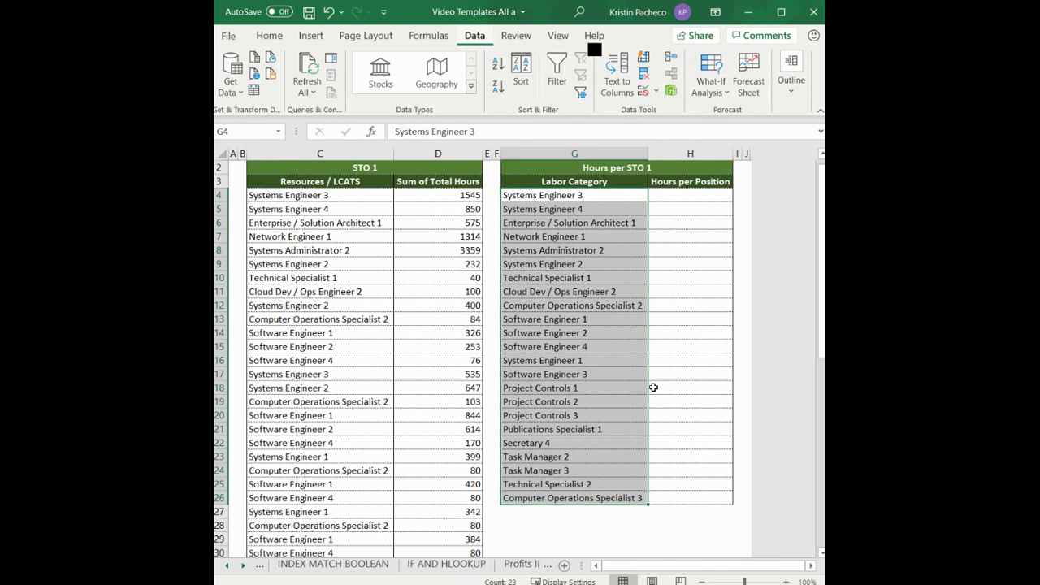
key(s)
key(a)
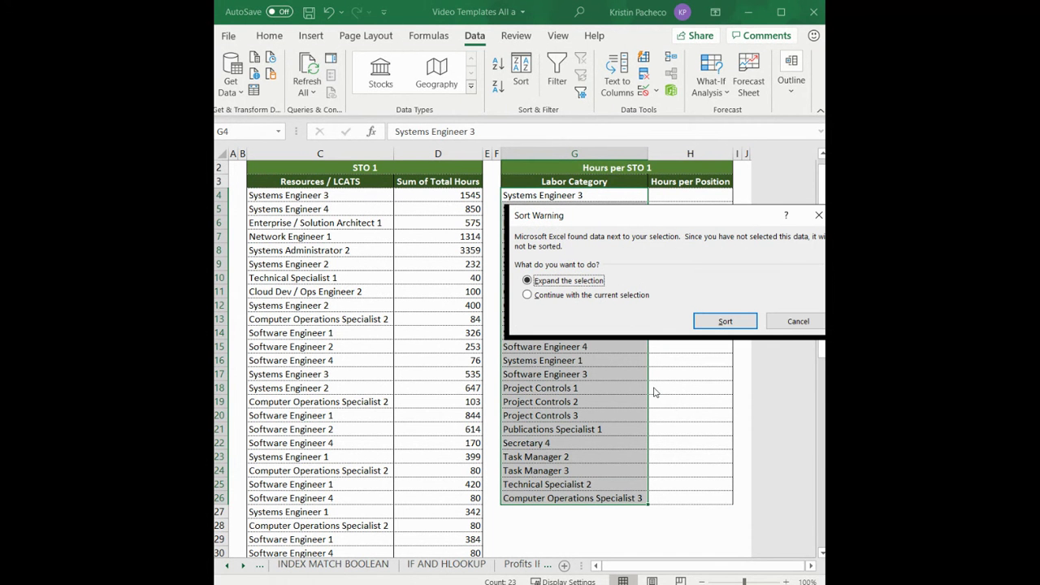
key(Down)
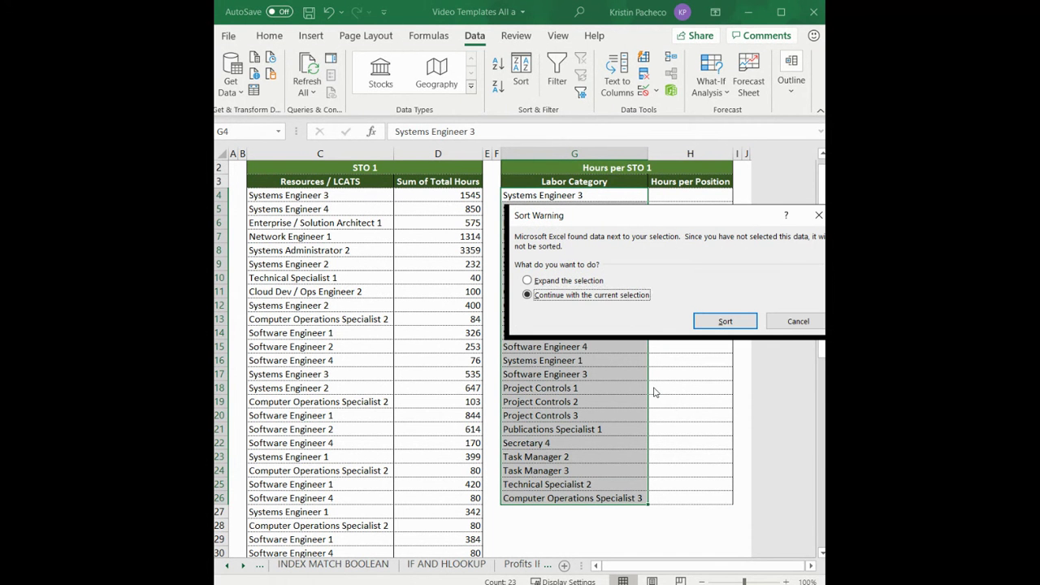
key(Return)
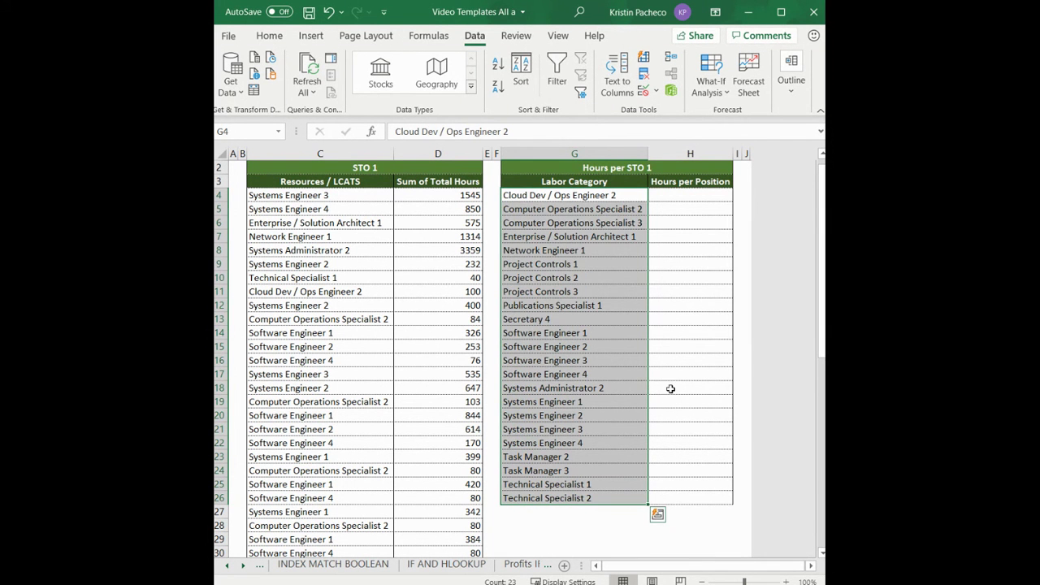
click(708, 335)
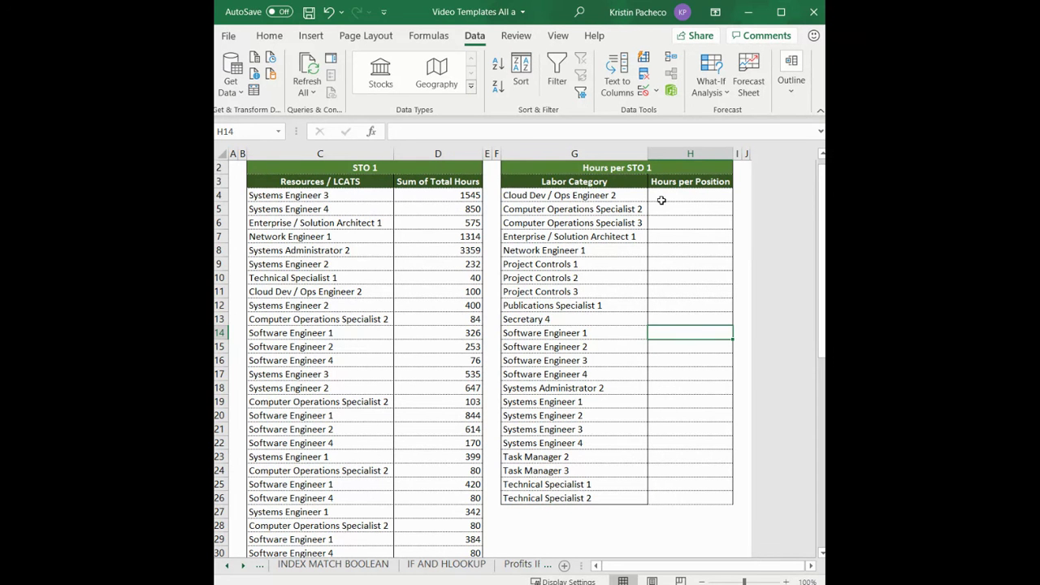
- Start a SUMPRODUCT formula in H4 with two opening parentheses and the range C4:D63
click(717, 201)
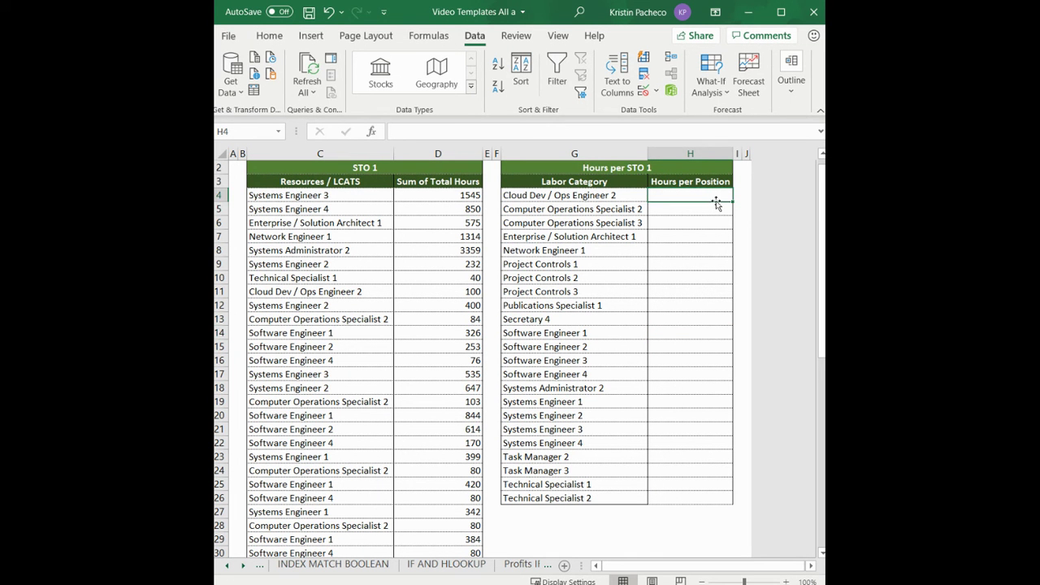
text(=sumproduct)
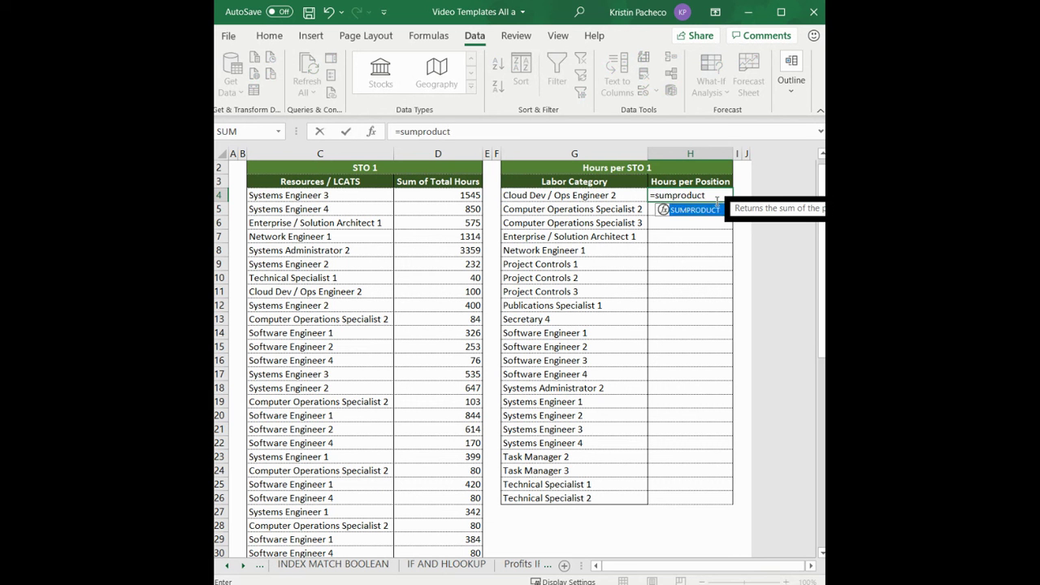
text((()
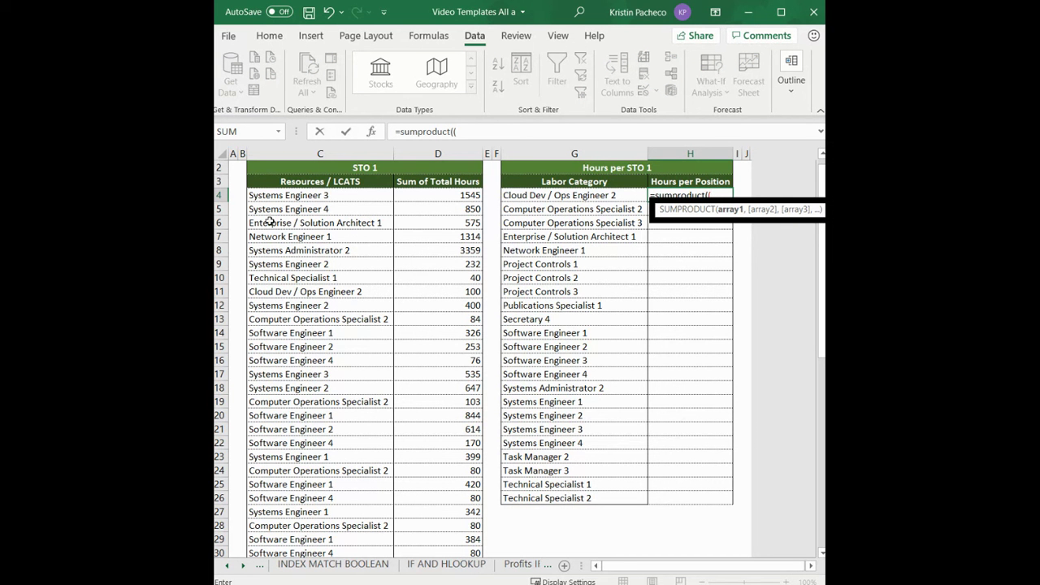
click(303, 195)
drag(303, 193, 439, 534)
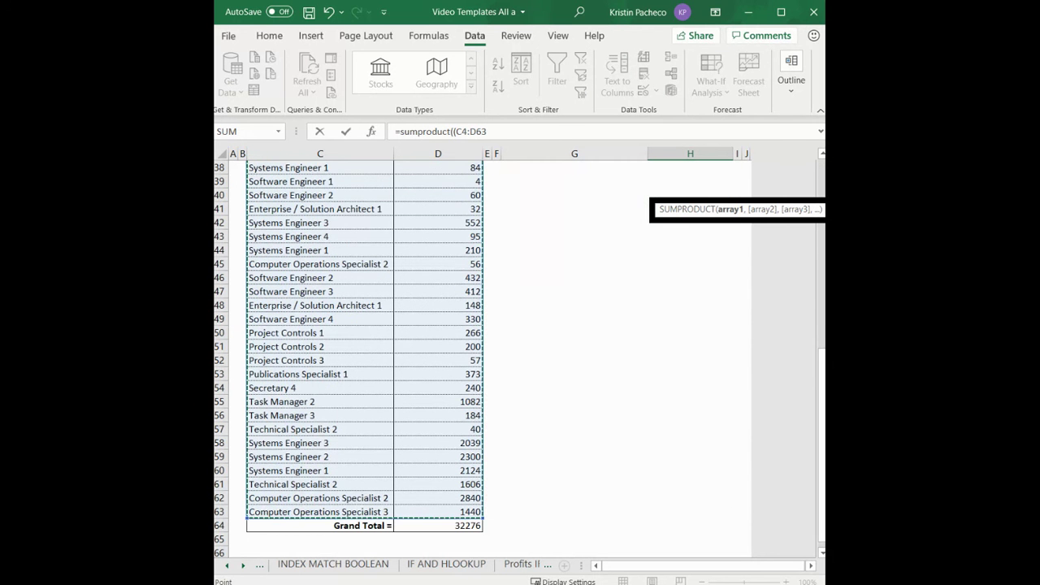
scroll(763, 396, up, 6)
scroll(763, 396, up, 6)
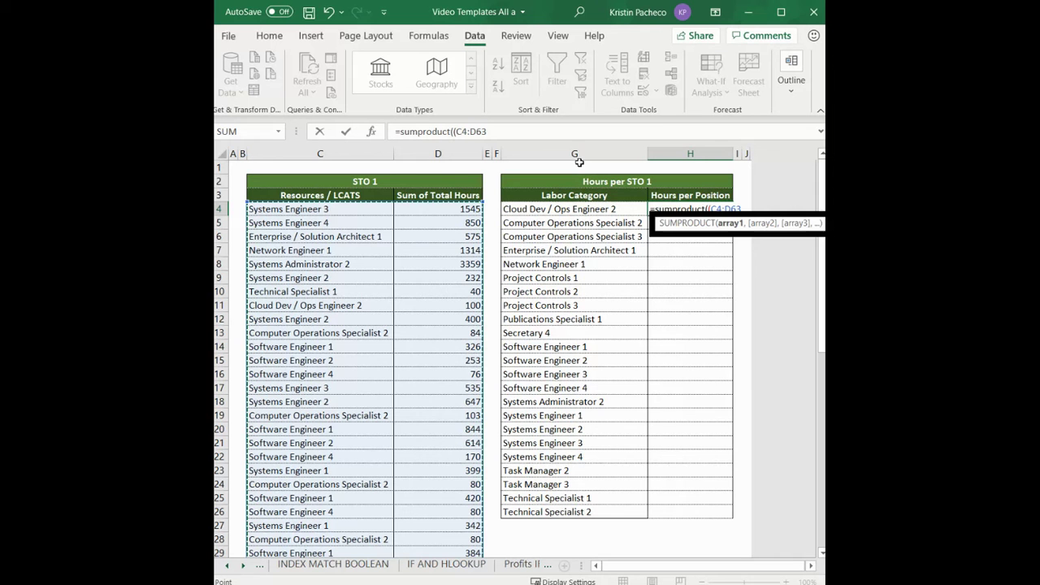
- Make the C4:D63 range absolute and compare it with G4, so the condition reads $C$4:$D$63=G4
click(459, 131)
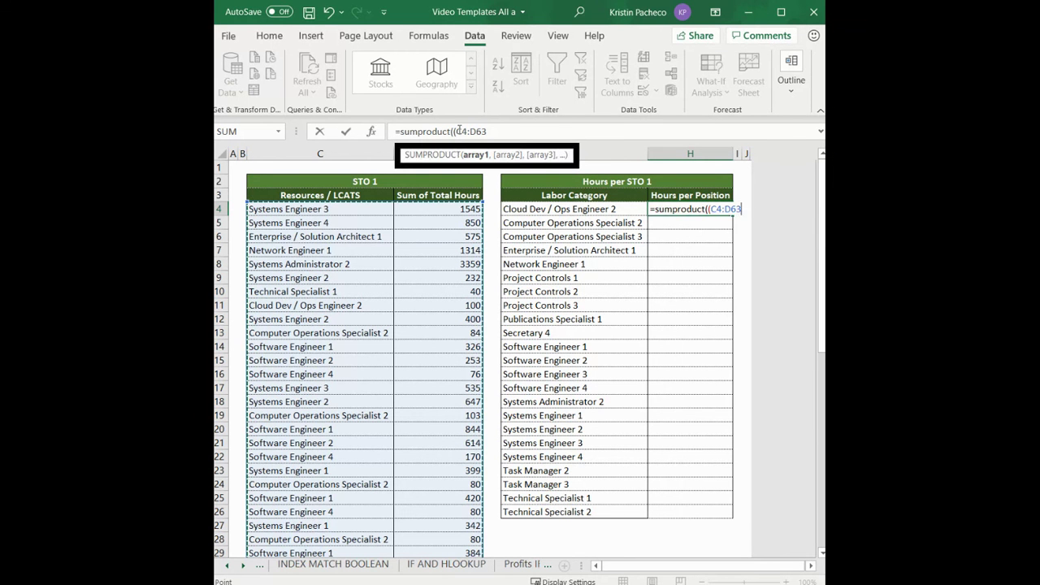
key(F4)
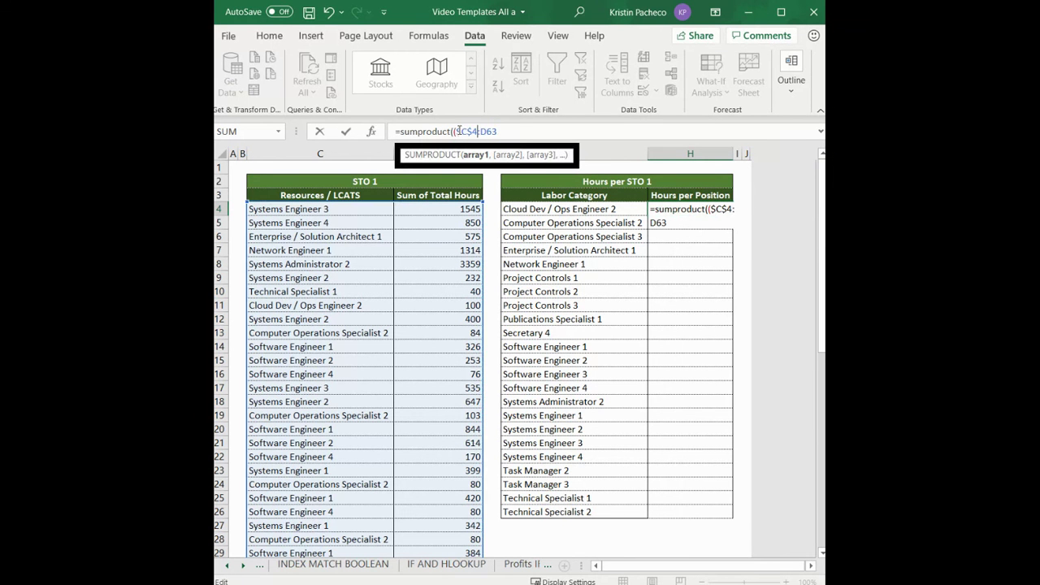
key(End)
key(F4)
text(=)
click(582, 211)
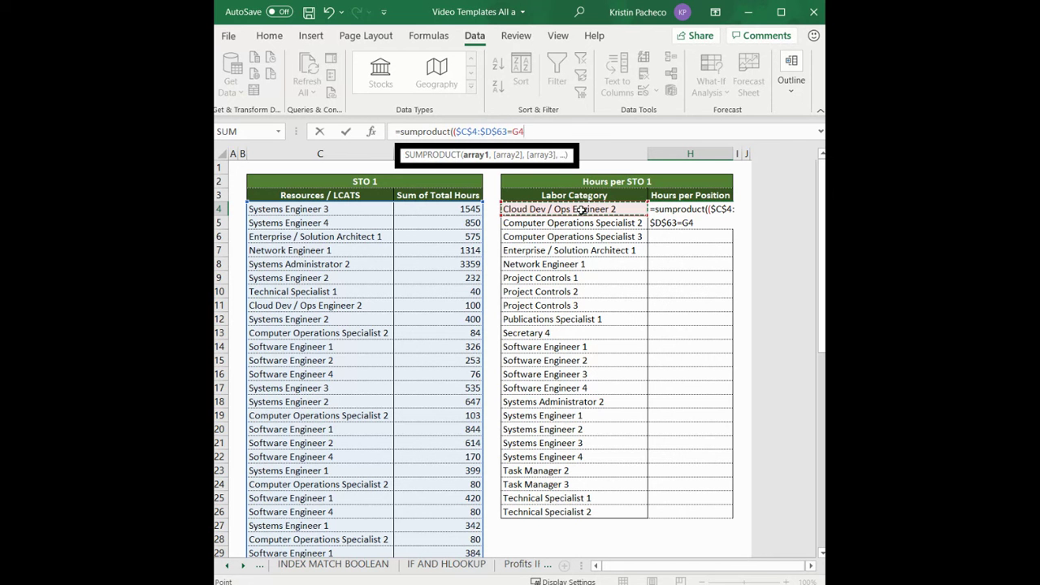
- Close the condition's parenthesis and multiply it by a new parenthesised range, D4:D63
text()*()
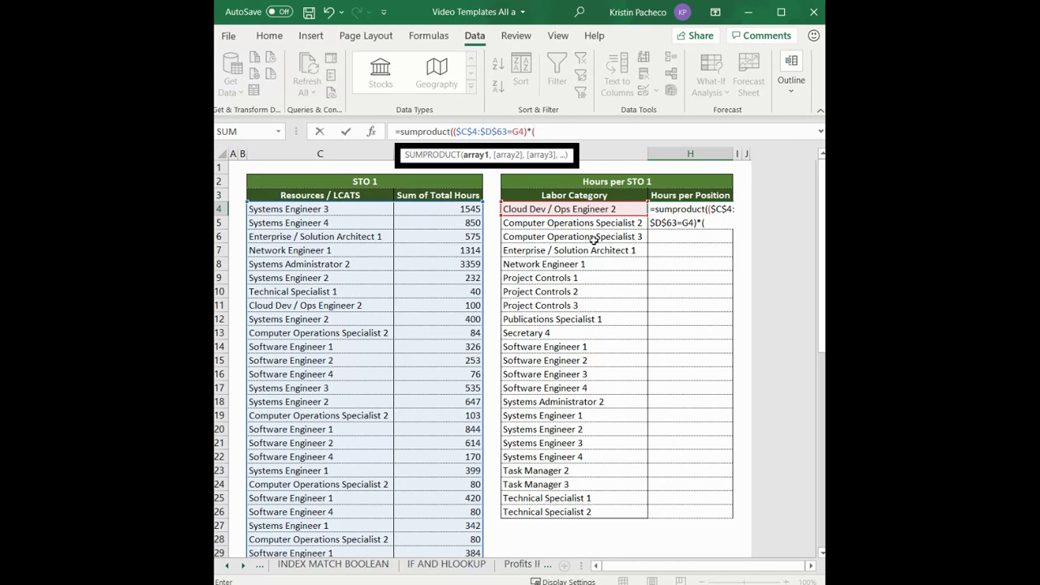
click(444, 210)
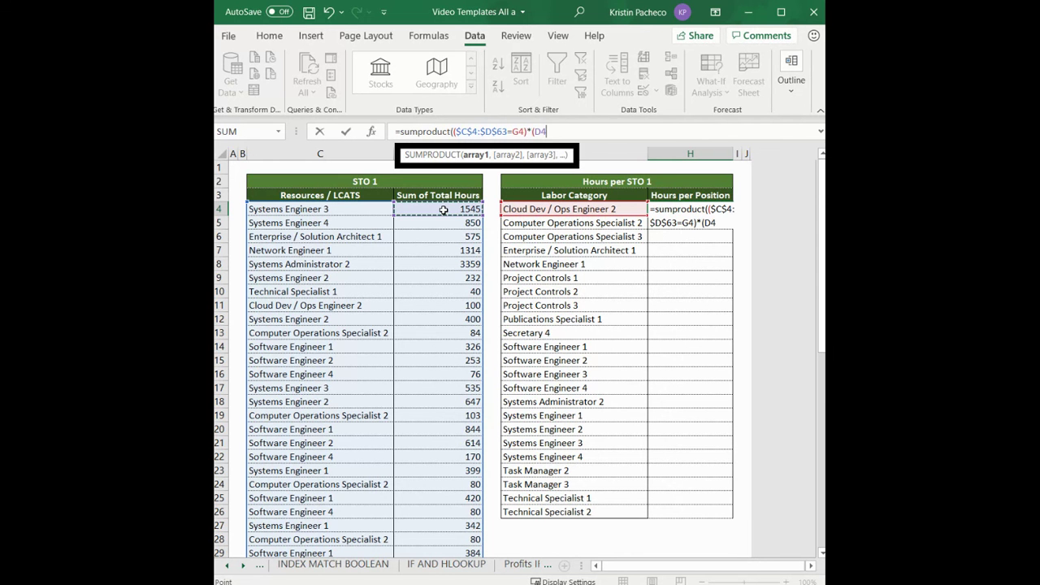
drag(444, 210, 472, 521)
scroll(553, 425, up, 12)
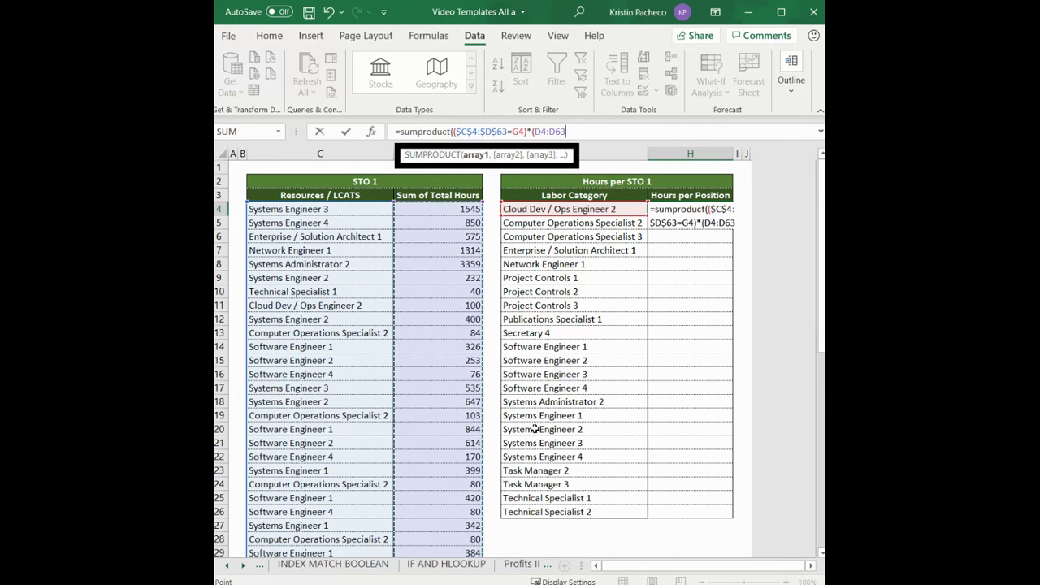
- Make the hours range absolute as $D$4:$D$63, close both parentheses and commit the formula while keeping H4 selected
click(534, 131)
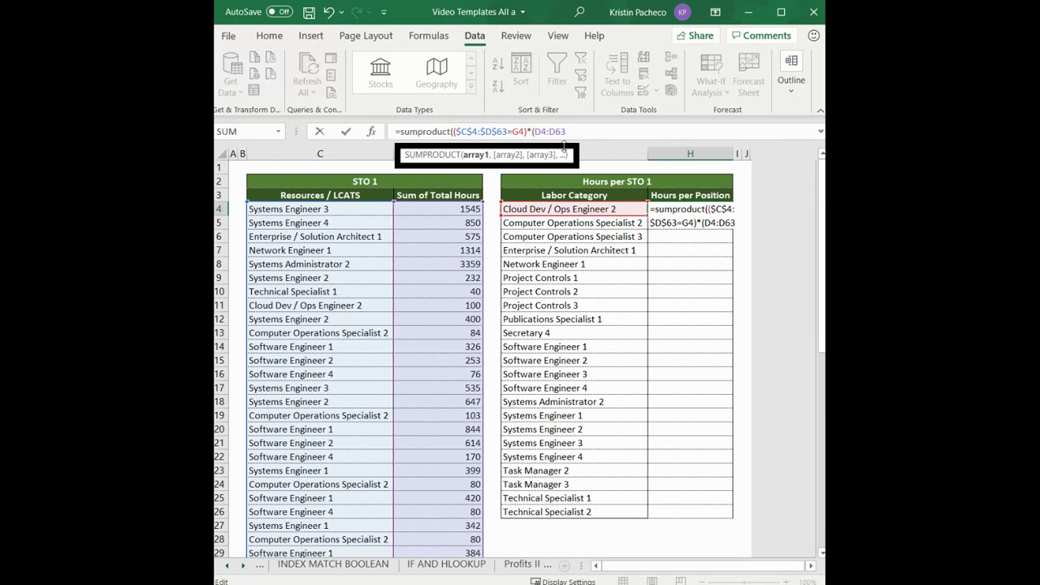
text($)
key(Right)
text($)
key(Right)
key(Right)
text($)
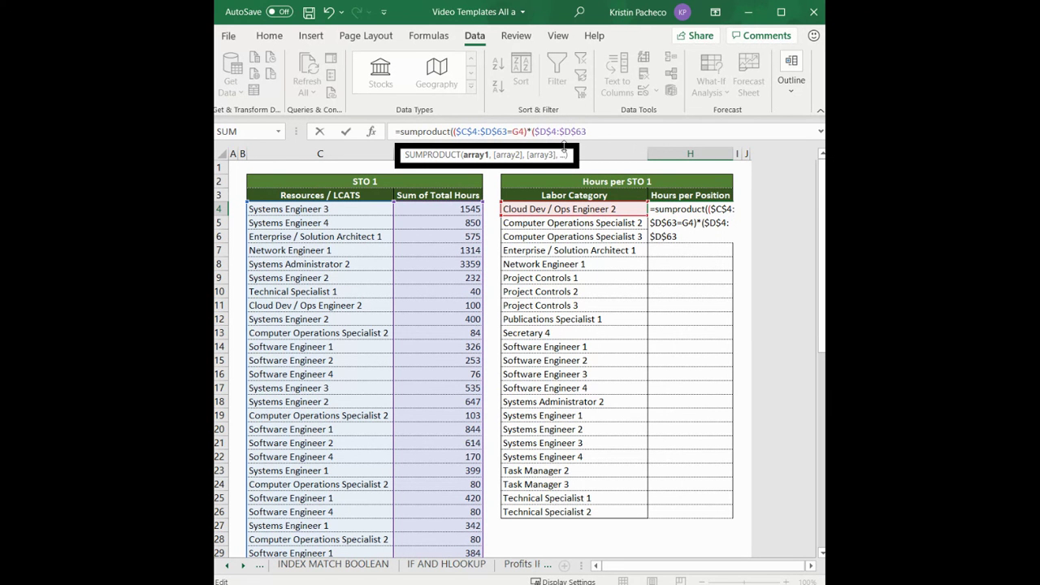
text()))
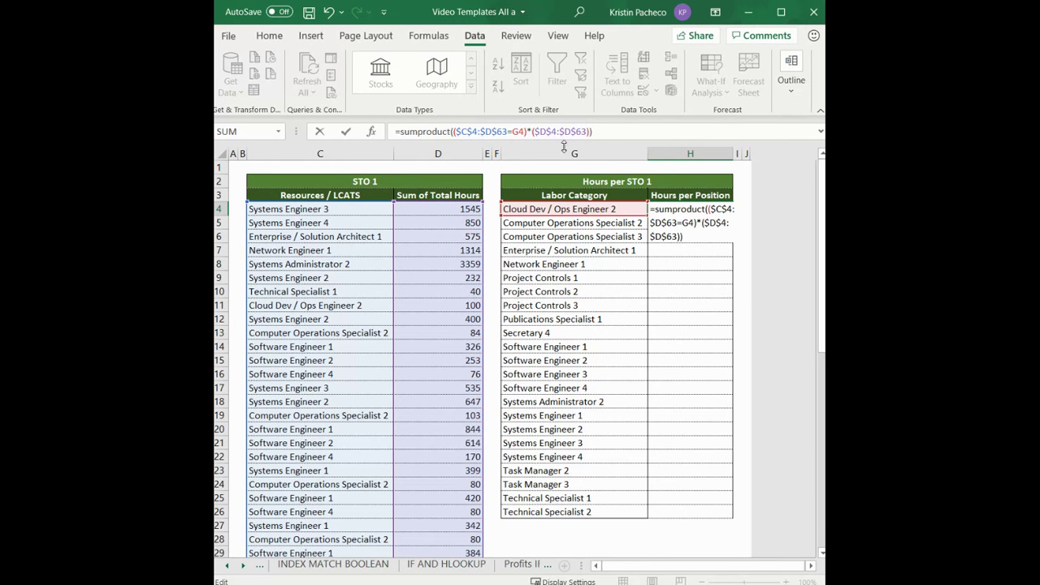
key(ctrl+Return)
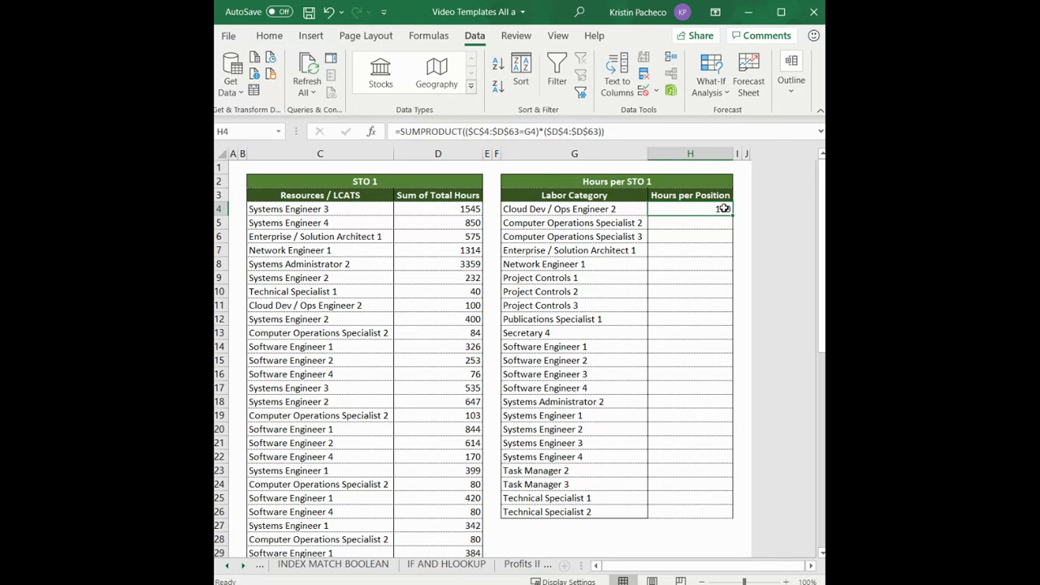
- Try filling the H4 formula down through H26, and undo the fill
drag(727, 216, 695, 530)
click(780, 281)
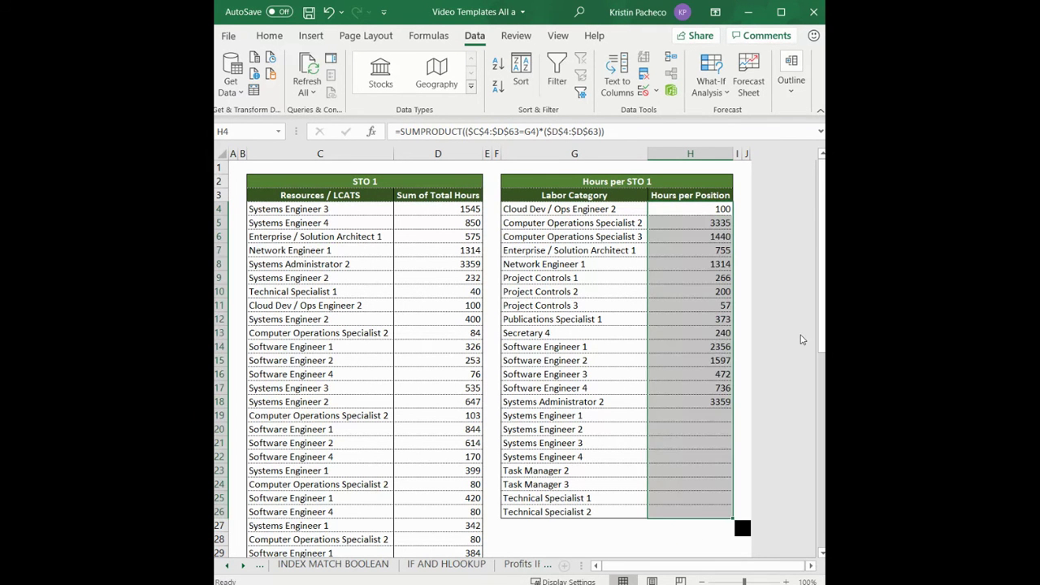
key(ctrl+z)
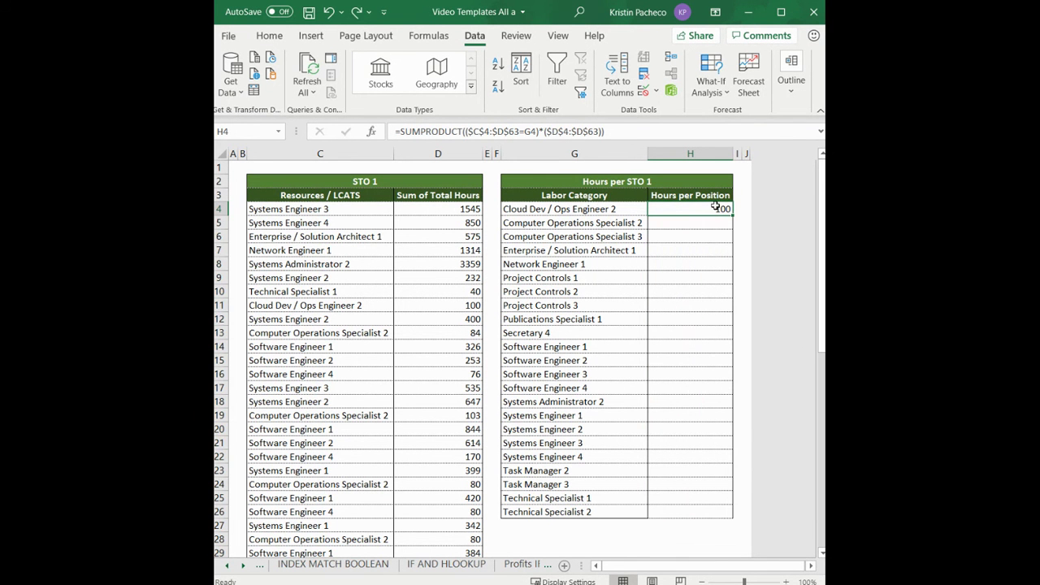
- Copy H4, paste only its formula into H4:H26 with Paste Special, and undo the paste
key(ctrl+c)
key(shift+Down)
key(shift+Down)
key(shift+Down)
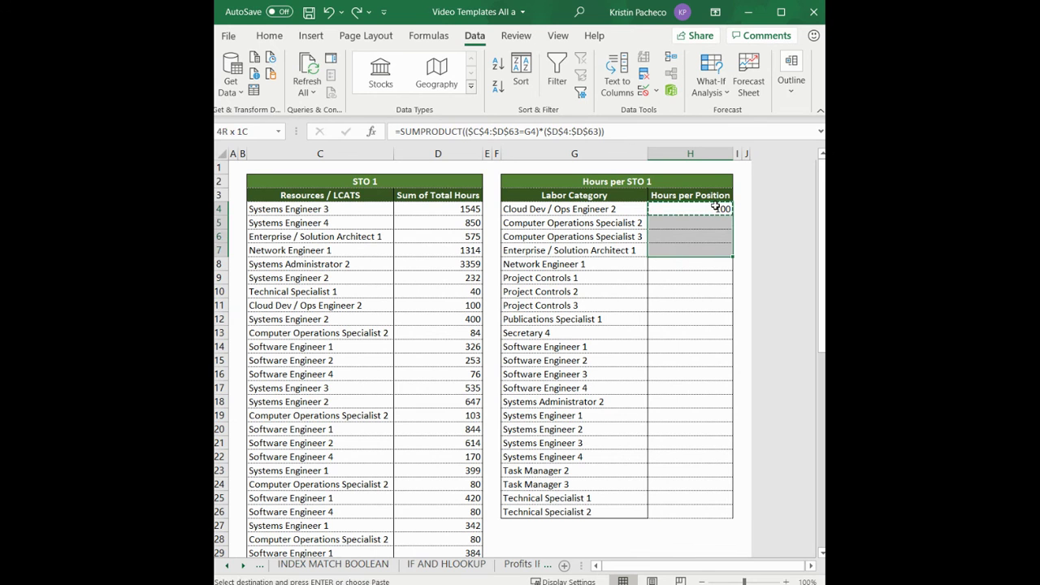
key(shift+Down)
key(shift+Down)
key(shift+Down)
key(shift+Down)
key(shift+Down)
key(shift+Down)
key(shift+Down)
key(shift+Down)
key(shift+Down)
key(shift+Down)
key(shift+Down)
key(shift+Down)
key(shift+Down)
key(shift+Down)
key(shift+Down)
key(shift+Down)
key(shift+Down)
key(shift+Down)
key(shift+Down)
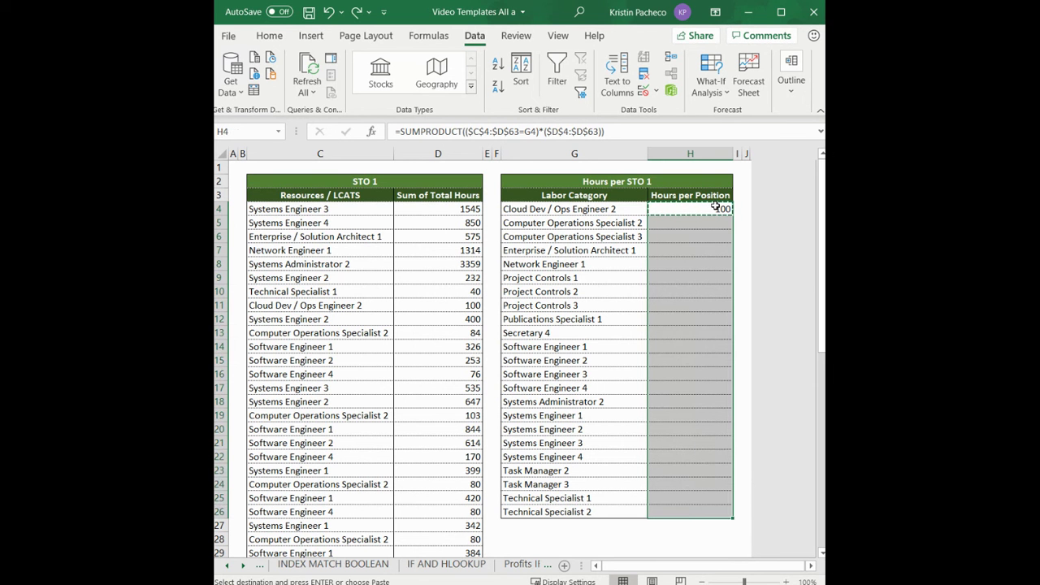
key(ctrl+alt+v)
key(f)
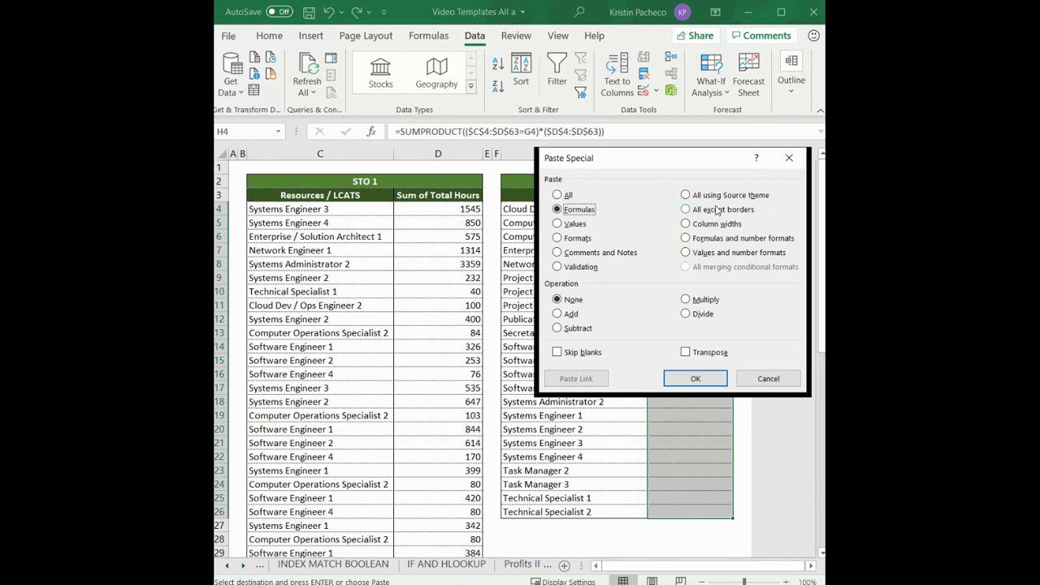
key(Return)
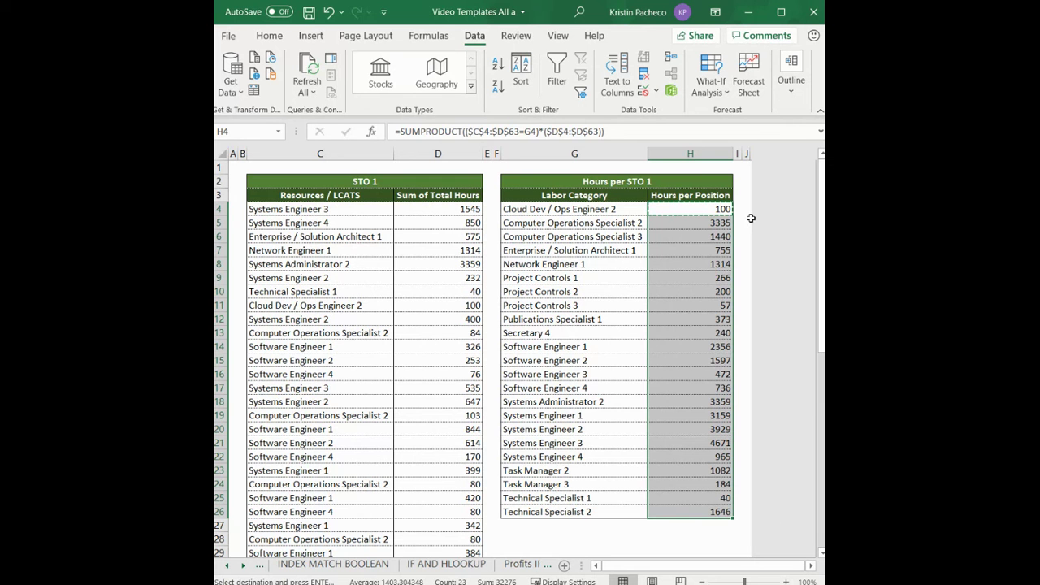
key(ctrl+z)
- Clear H4 and start a new formula there with ROUND, SUMPRODUCT, an extra opening parenthesis and the range C4:D63
click(709, 208)
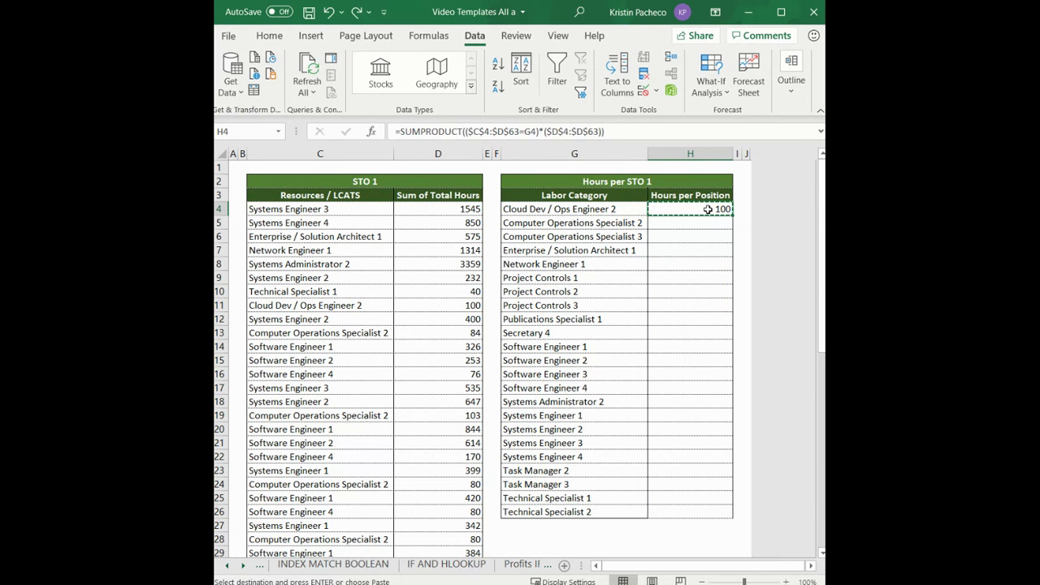
key(Delete)
click(464, 132)
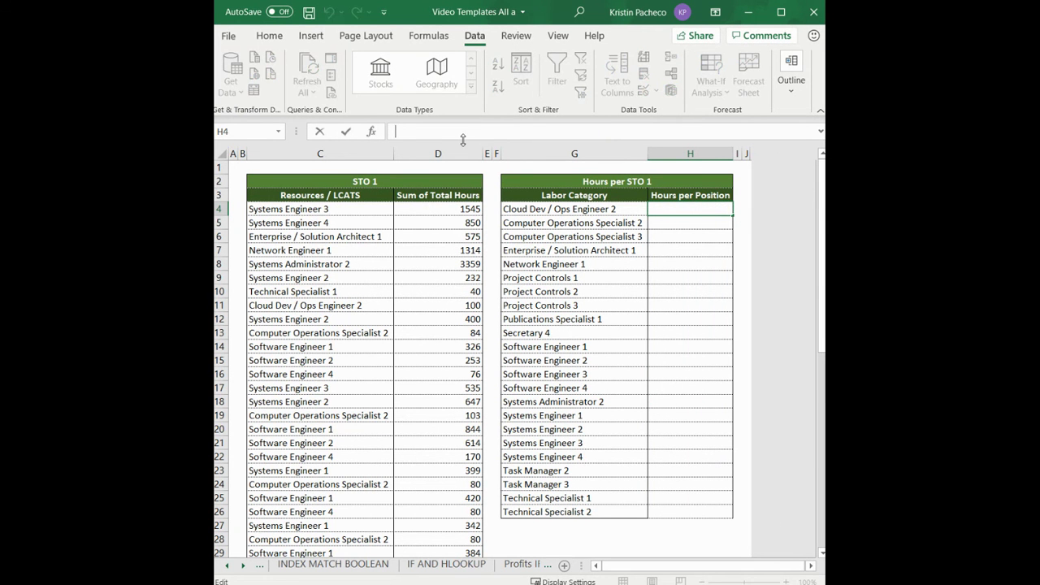
text(=round()
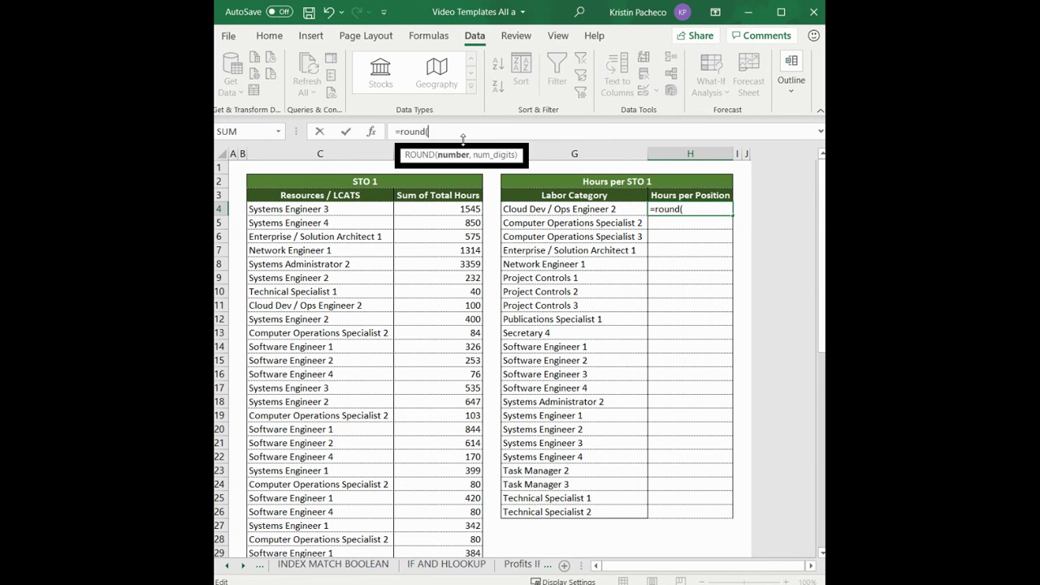
text(sumpro)
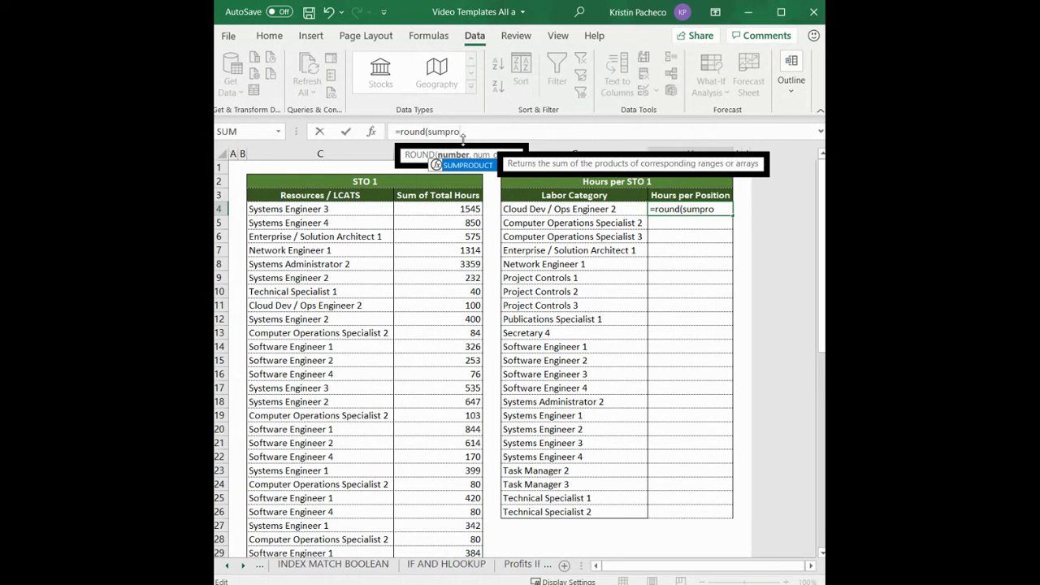
text(duct(()
click(345, 213)
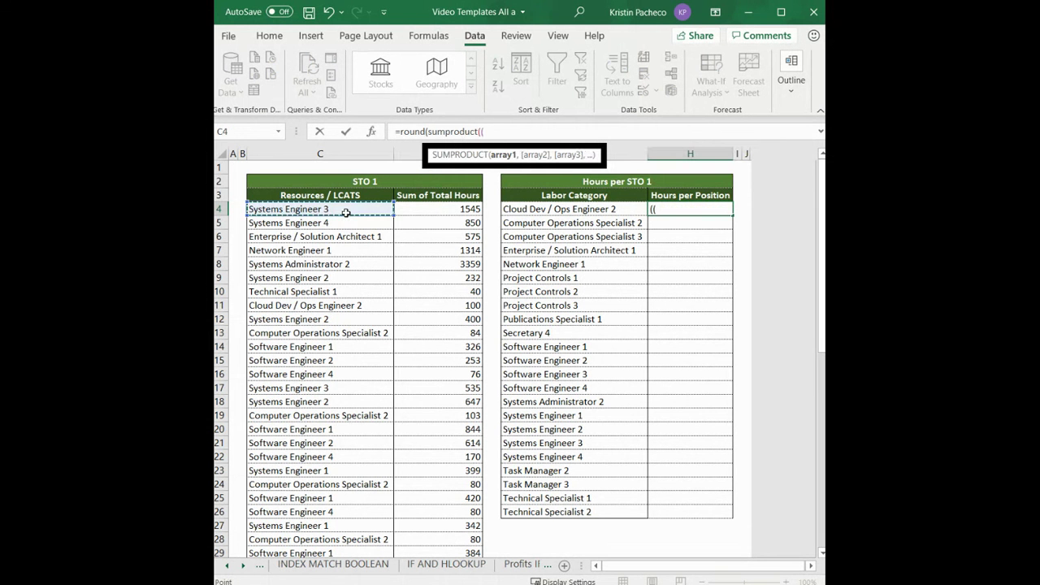
drag(345, 213, 472, 517)
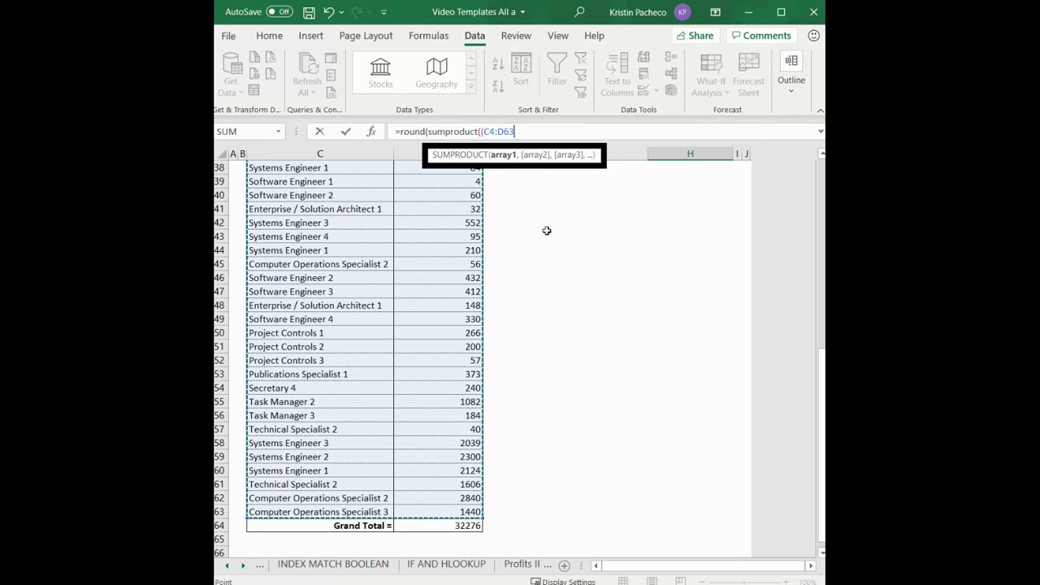
- Make the C4:D63 range absolute as $C$4:$D$63 and add an equals sign after it
key(F2)
key(Left)
key(Left)
key(Left)
key(Left)
key(Left)
key(Left)
text($)
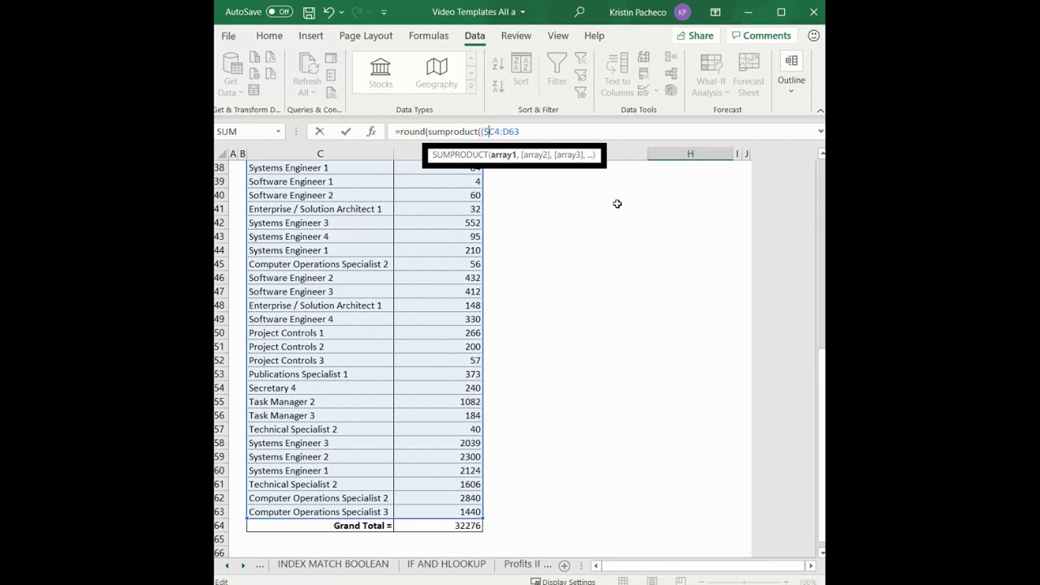
key(Right)
text($)
key(Right)
text($)
key(Right)
text($63=)
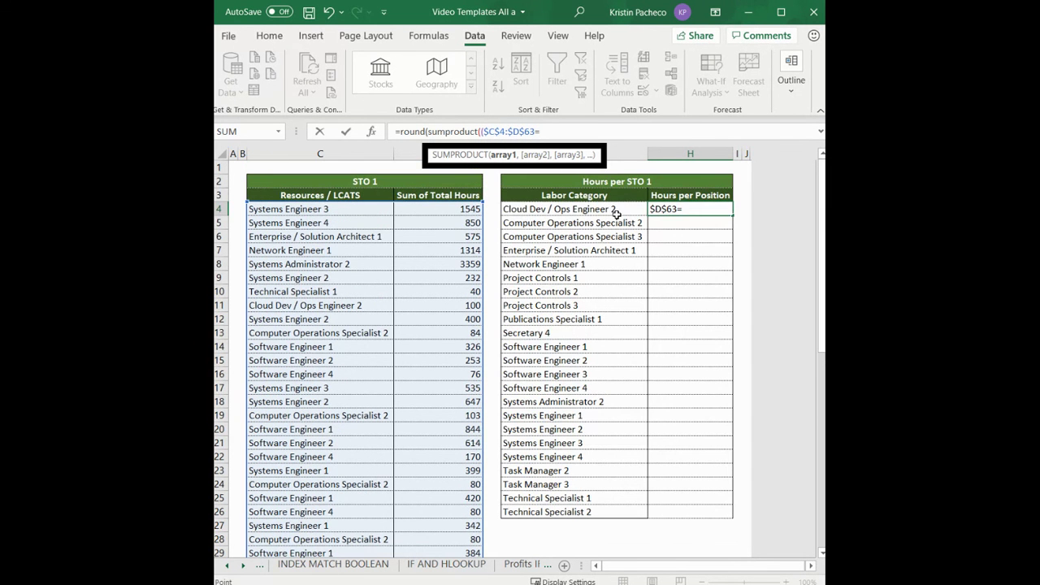
- Complete the condition with G4 and a closing parenthesis, and multiply it by the hours range D4:D63
click(618, 213)
text())
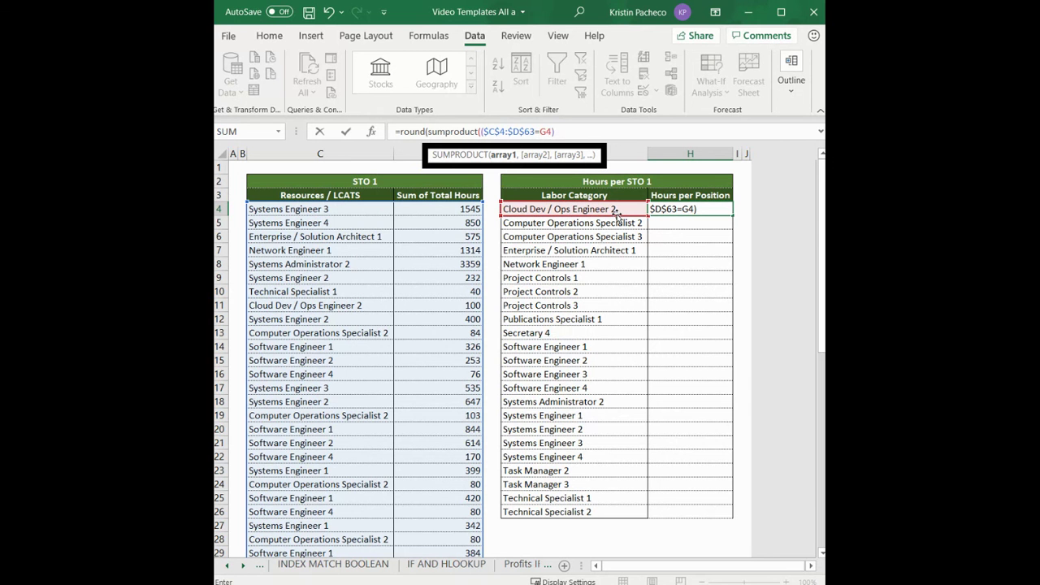
text(*)
drag(439, 209, 484, 537)
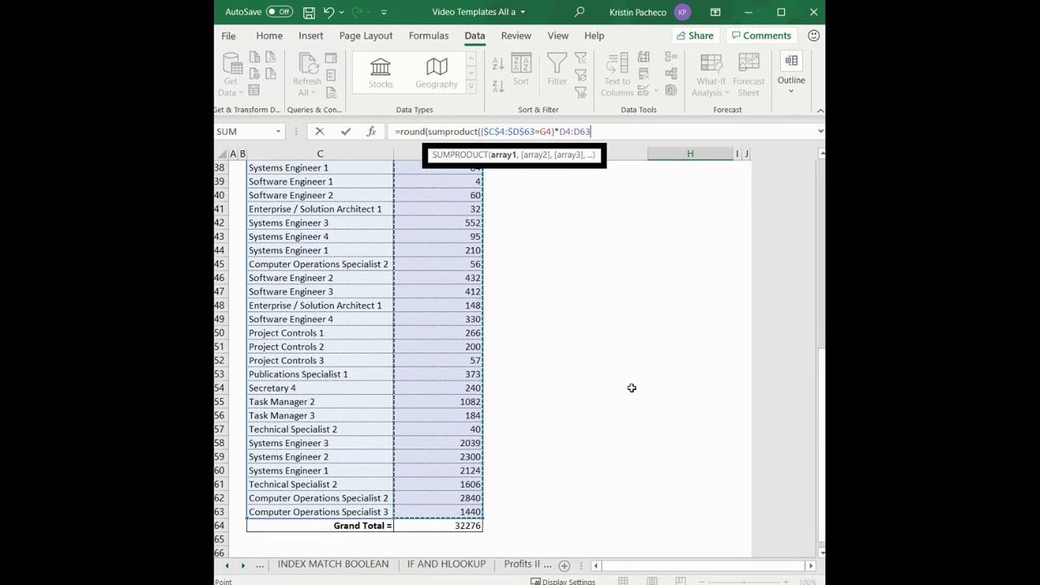
- Make the hours range absolute as $D$4:$D$63, close SUMPRODUCT, round to 2 digits and commit the formula
scroll(629, 387, up, 12)
click(572, 132)
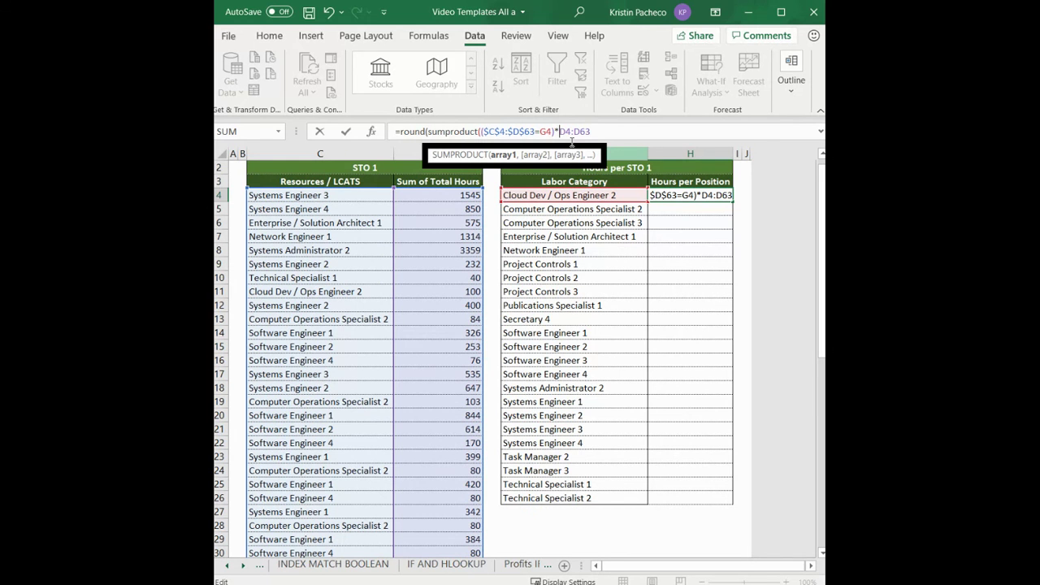
text($C$)
key(Right)
key(Right)
text($C)
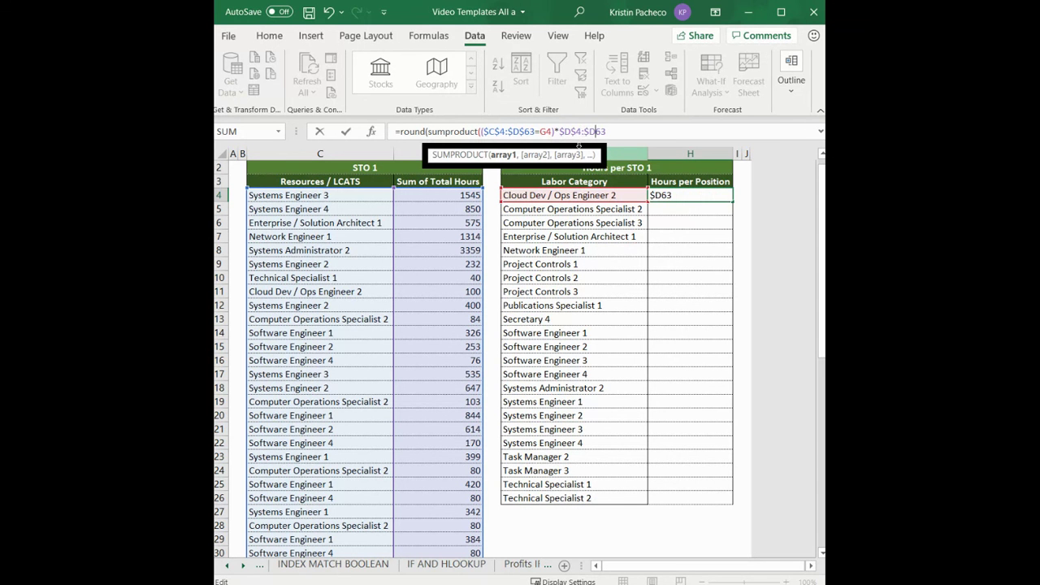
text($63)
key(Right)
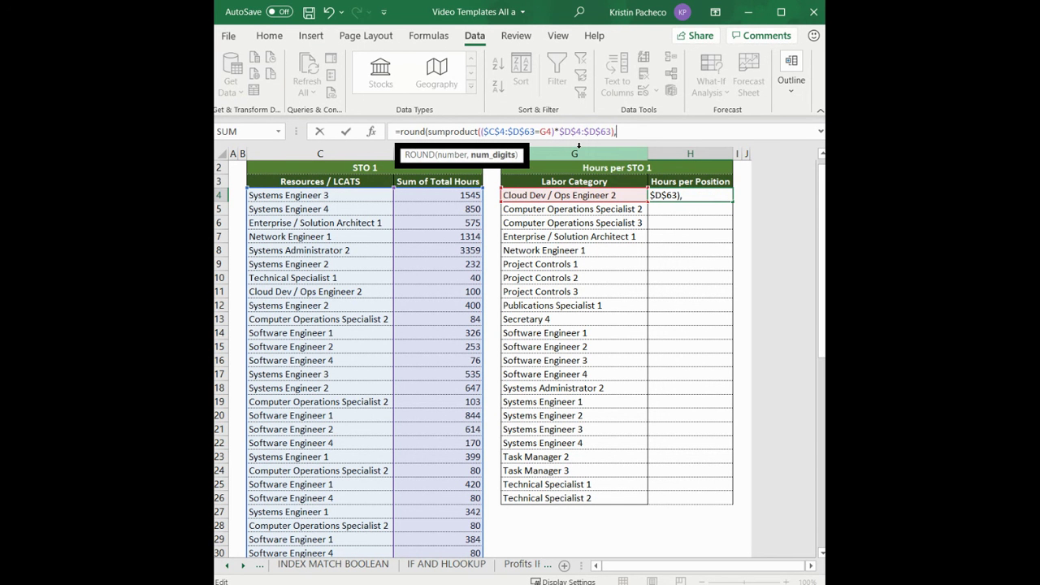
text(,2))
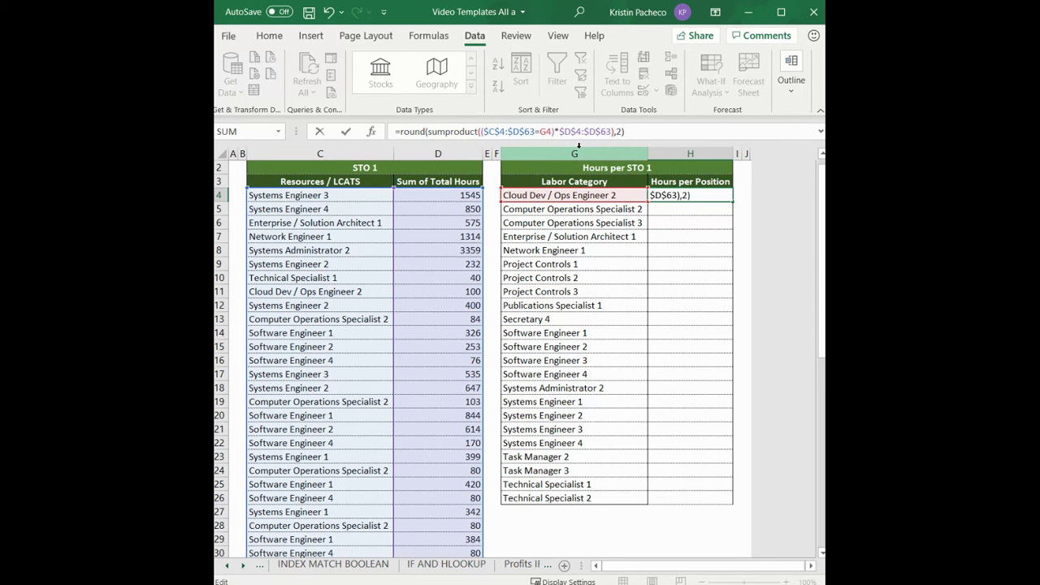
key(Return)
- Fill the ROUND and SUMPRODUCT formula from H4 down through H26
click(687, 195)
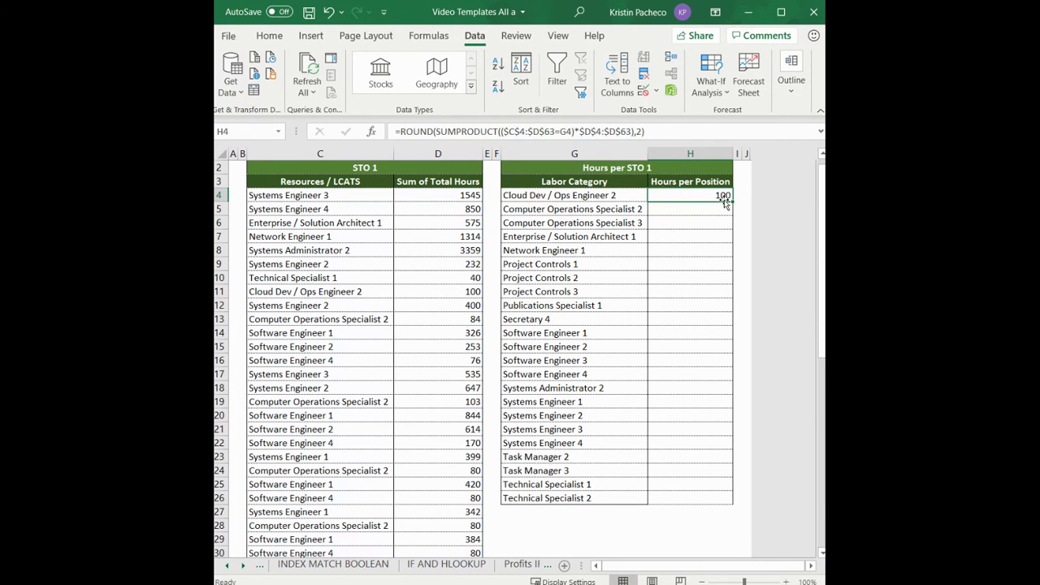
drag(731, 202, 715, 507)
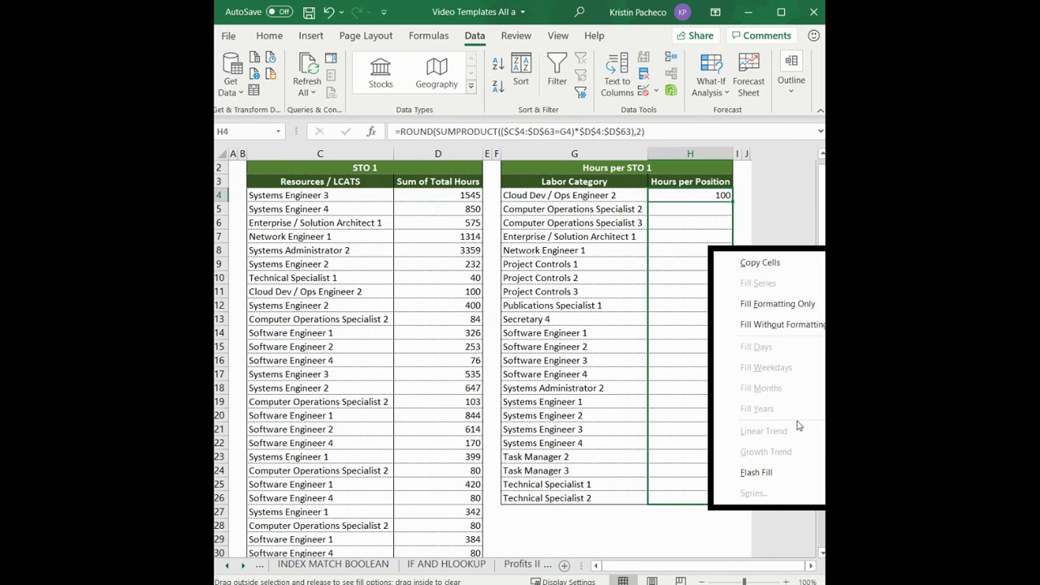